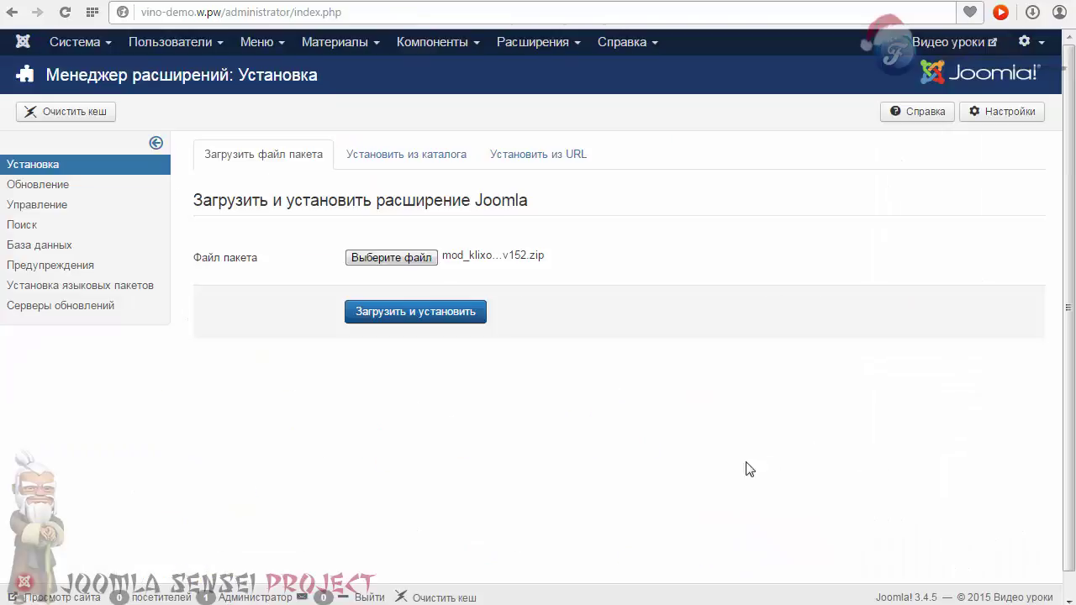
Upload and install the selected mod_klixo extension package, and open the site's module list.
left_click(385, 312)
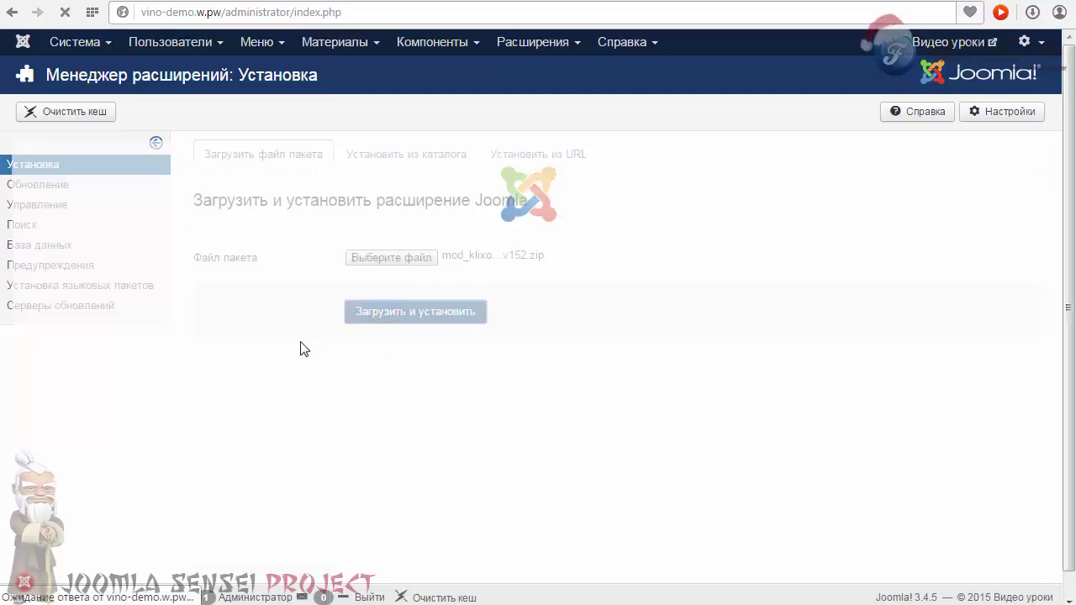
left_click(528, 43)
left_click(554, 103)
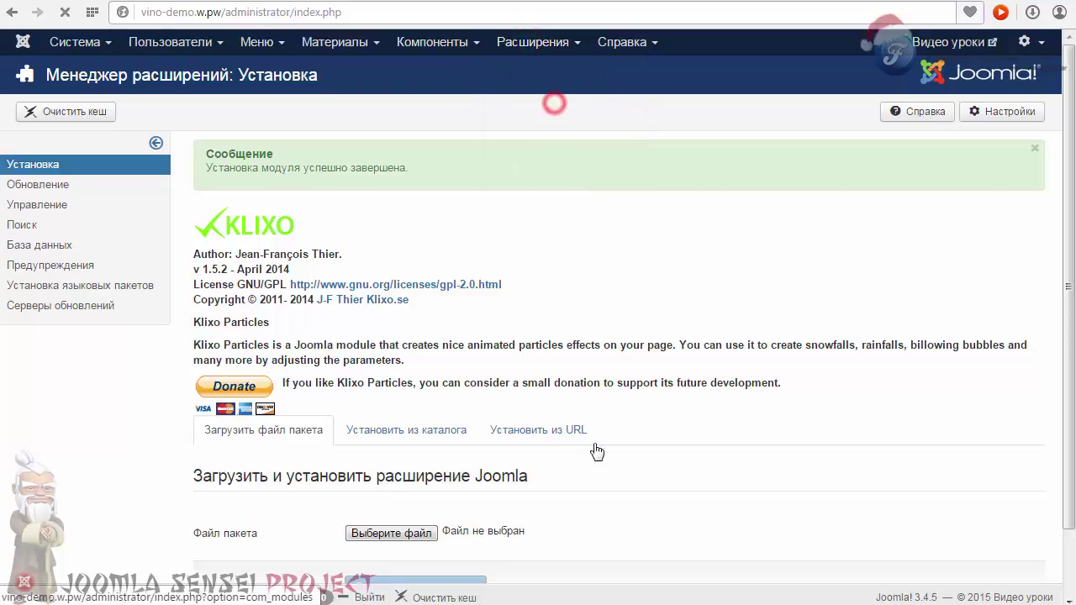
Open the Klixo Particles module for editing from the module list.
left_click_drag(405, 251, 341, 253)
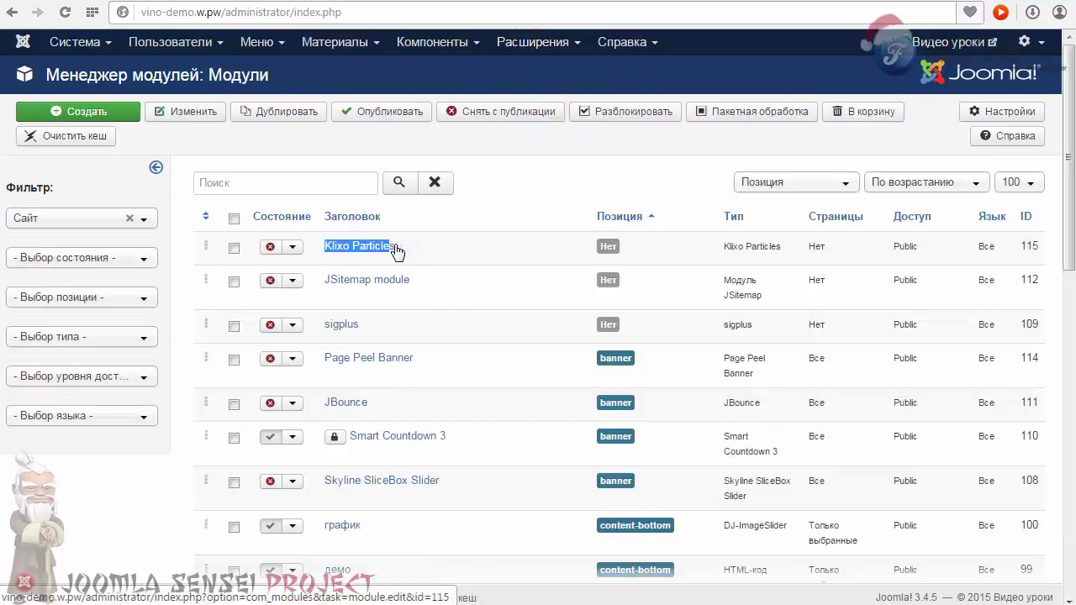
left_click(407, 253)
left_click(352, 248)
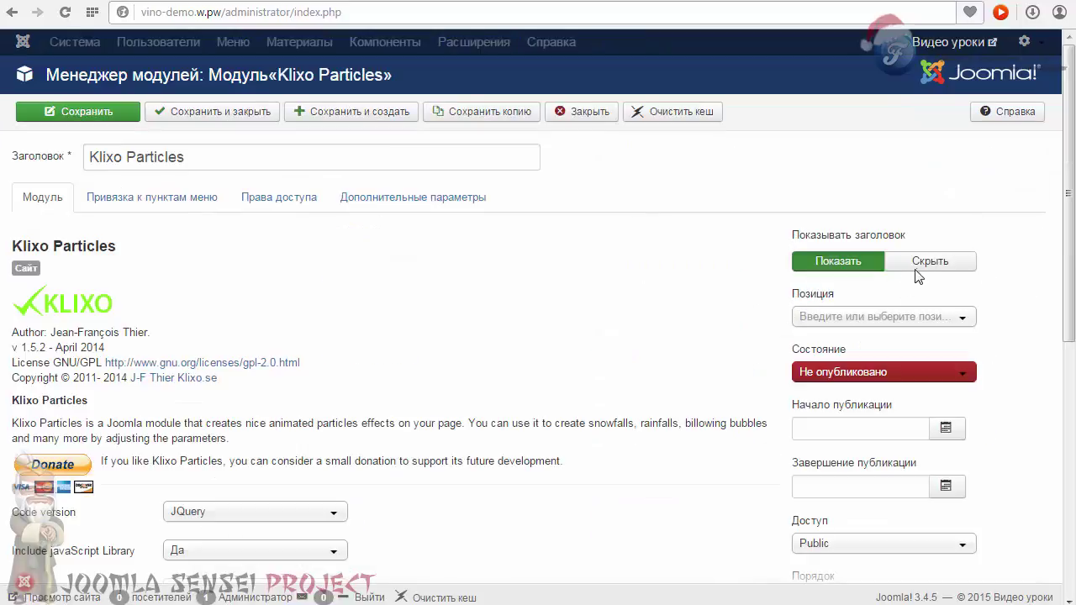
Configure the Klixo Particles module with its title hidden, state Опубликовано and position banner.
left_click(957, 378)
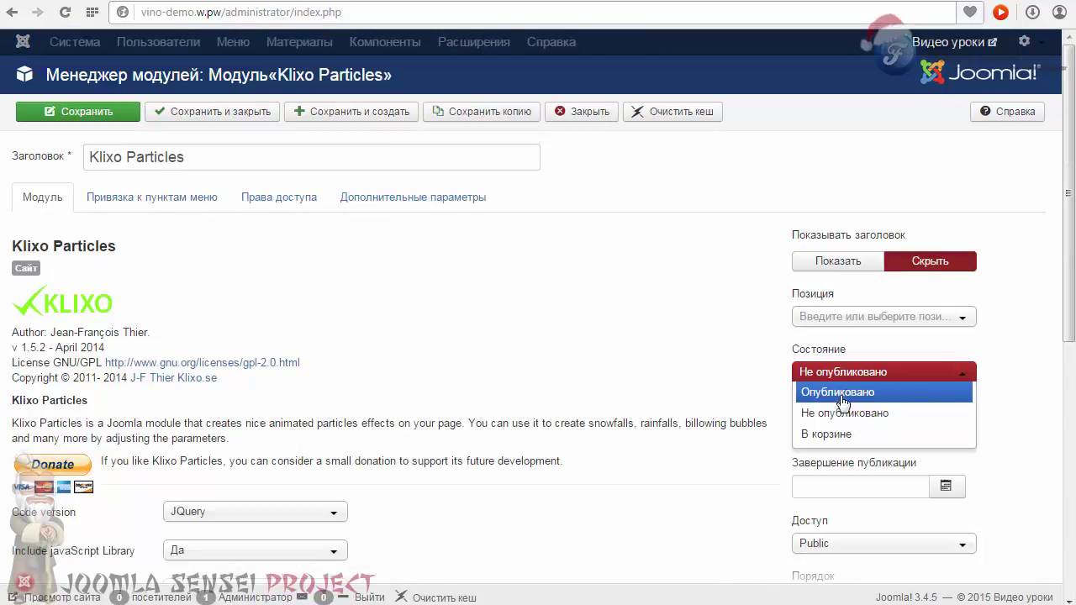
left_click(836, 395)
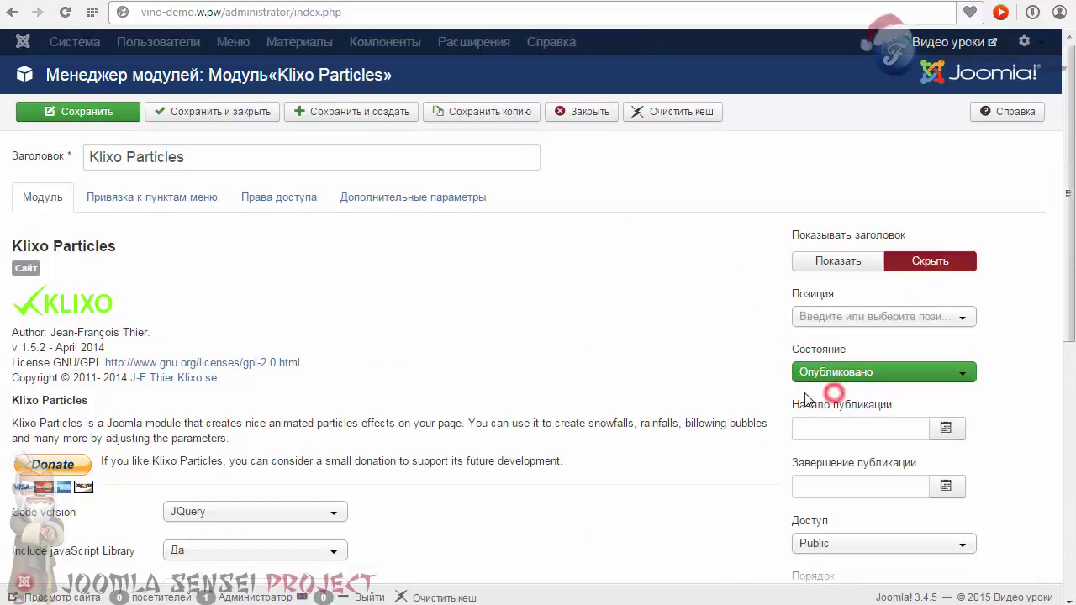
left_click(957, 320)
left_click_drag(964, 379, 963, 467)
left_click(832, 473)
Review the module's particle parameters, including the images offered in the Image library.
scroll(1057, 391, "down", 3)
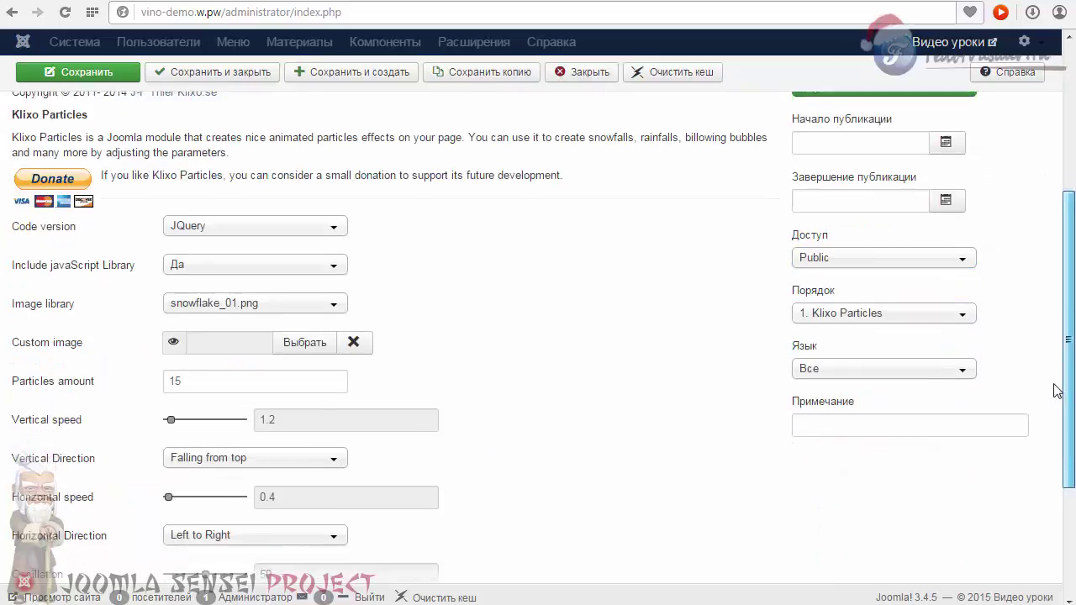
scroll(1056, 395, "down", 1)
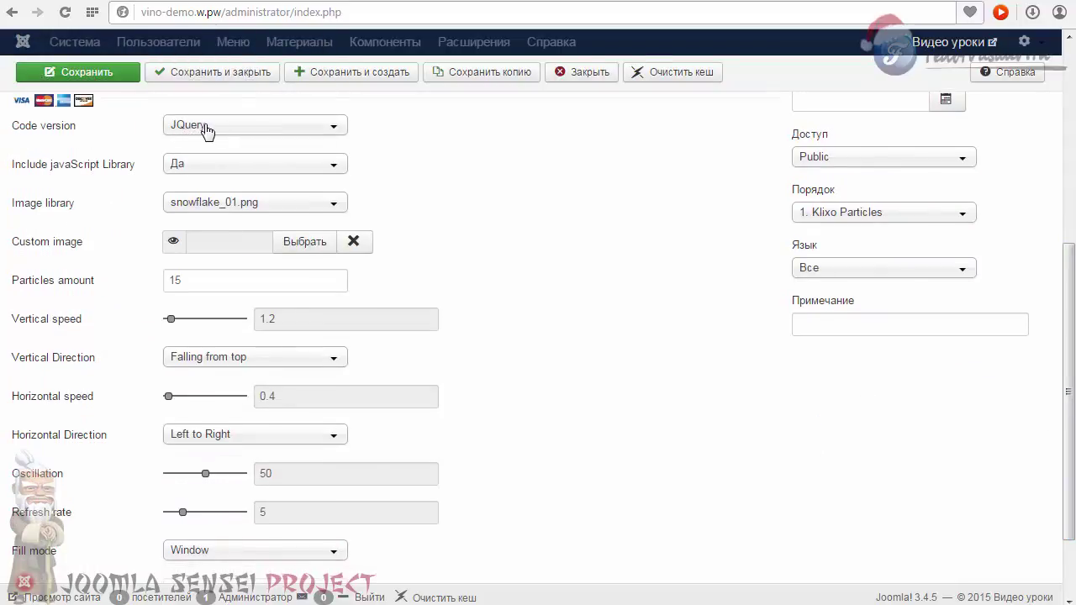
mouse_move(74, 177)
mouse_move(55, 213)
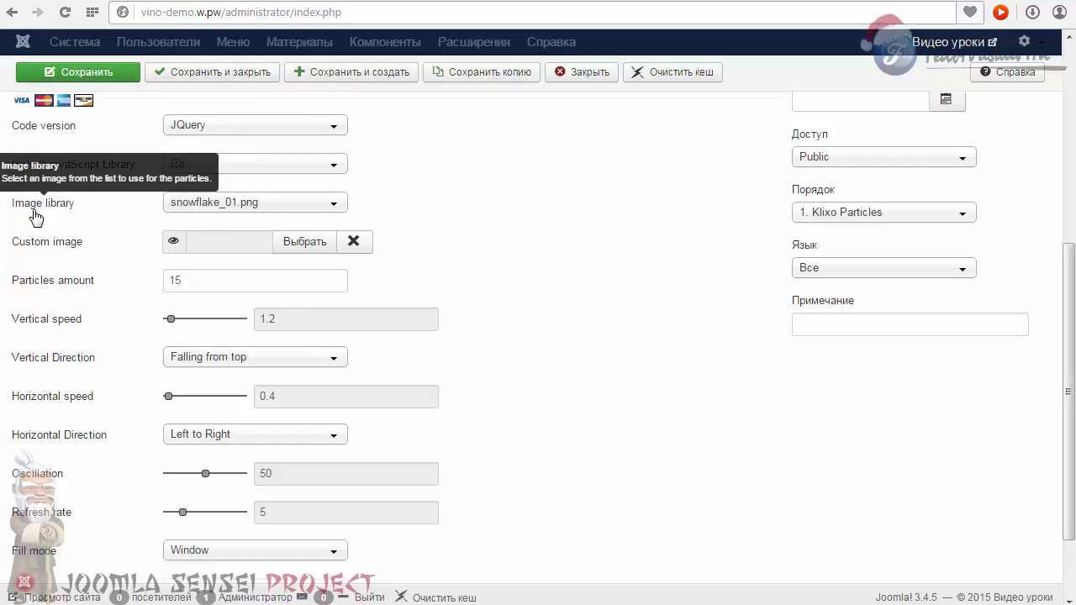
left_click(334, 208)
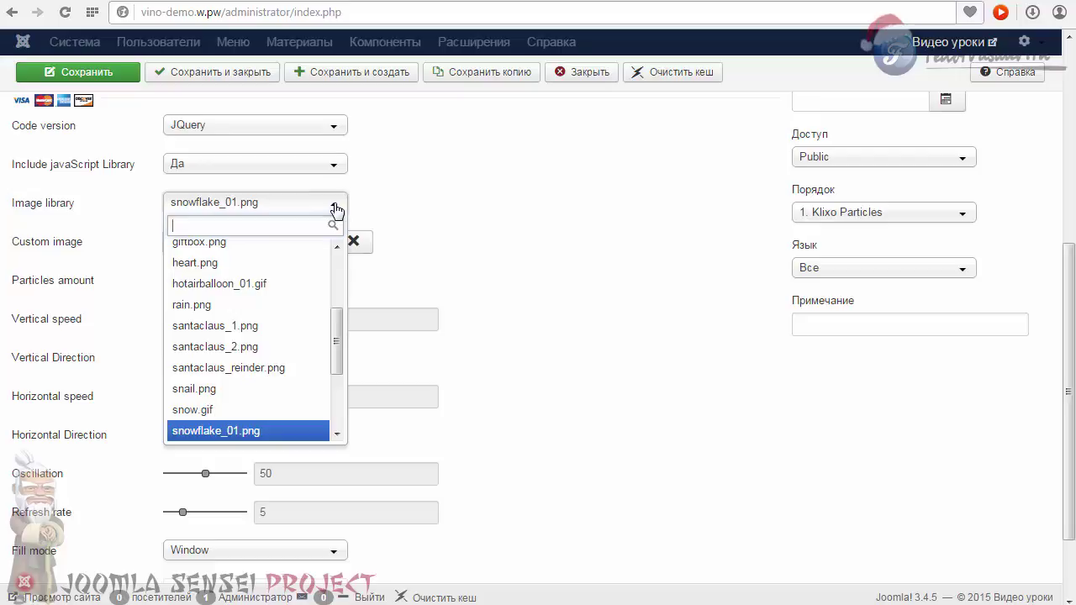
left_click(396, 208)
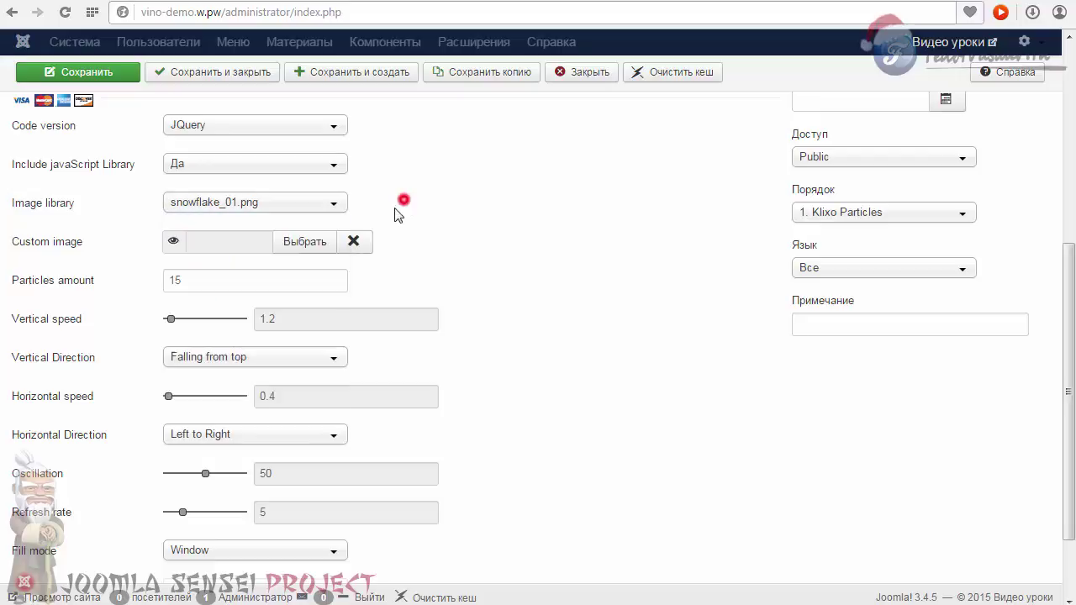
Save the module and set its menu assignment to На всех страницах.
left_click(101, 74)
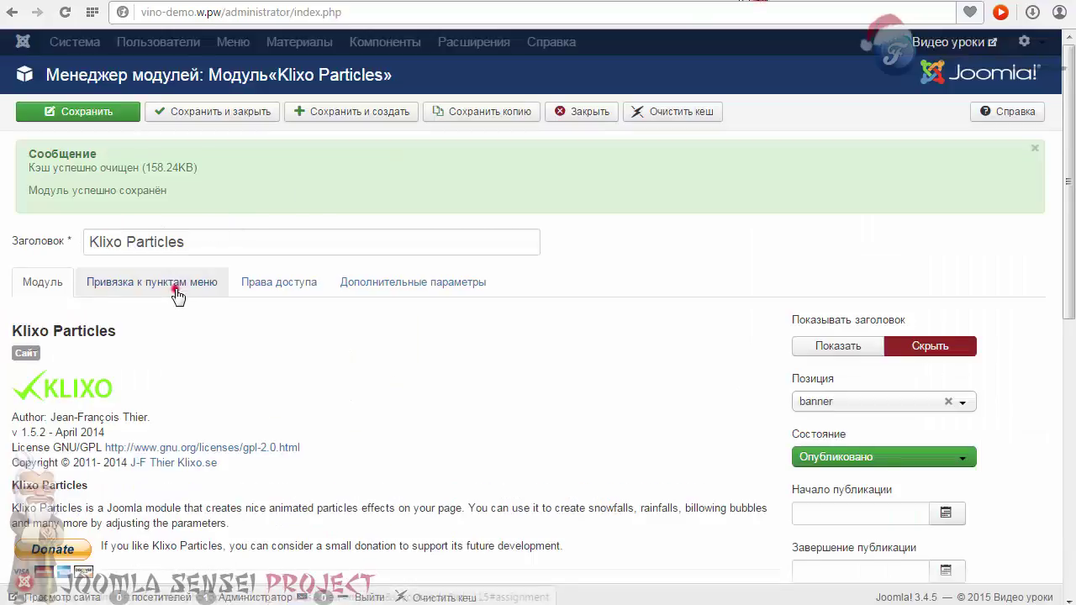
left_click(176, 290)
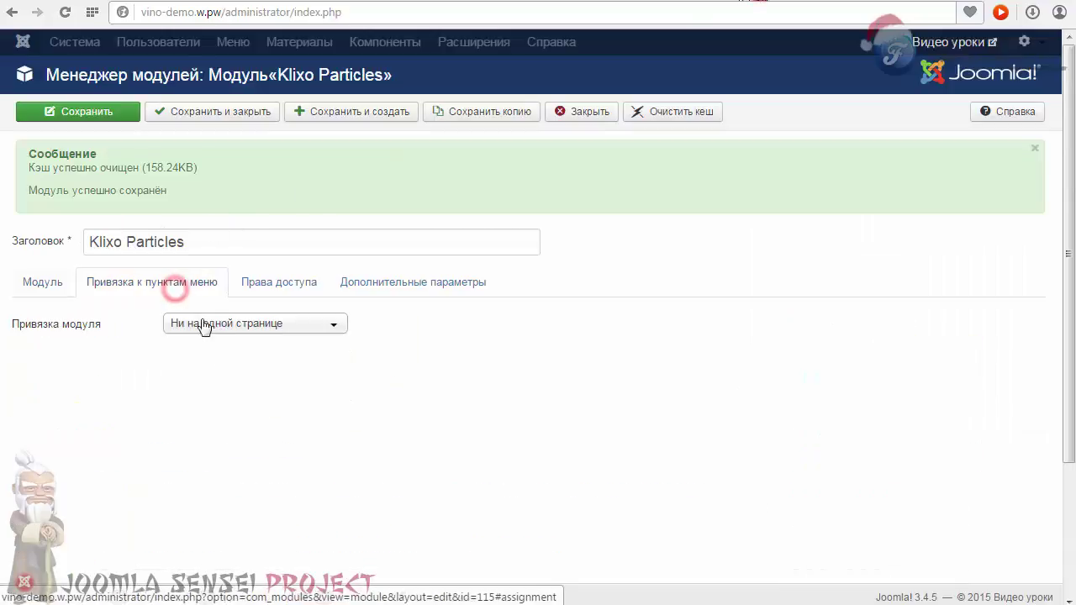
left_click(193, 323)
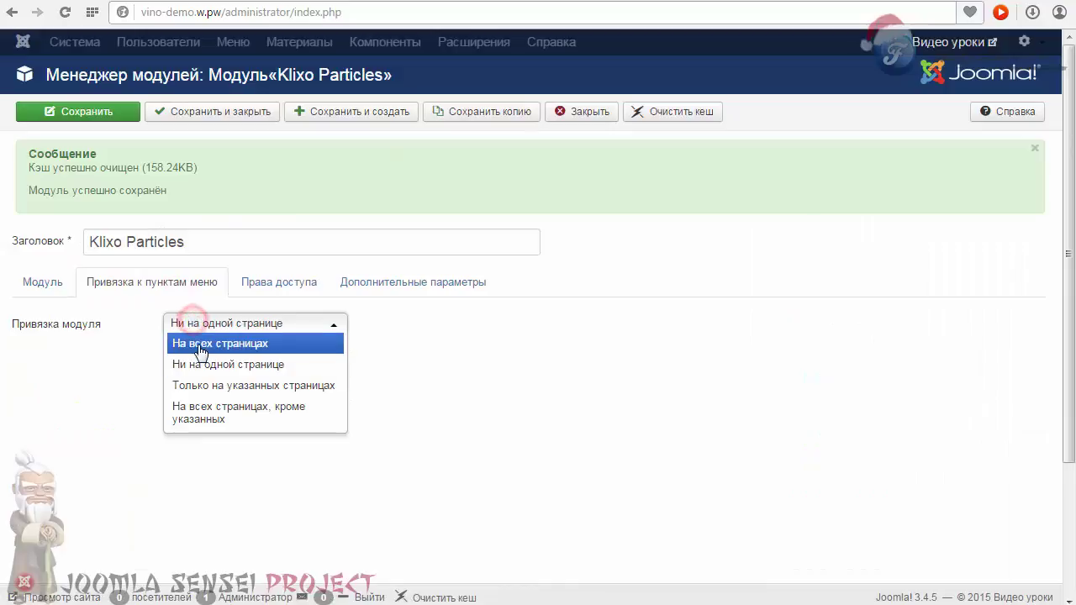
left_click(197, 343)
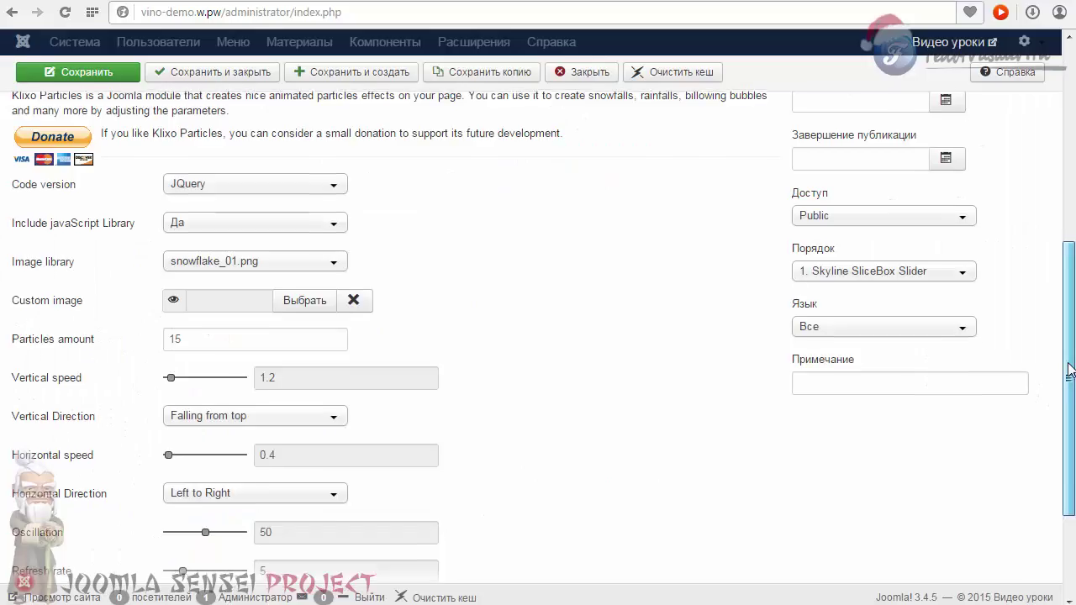
Set the Image library to balloons.png and the Particles amount to 150, and save the module.
scroll(343, 184, "down", 2)
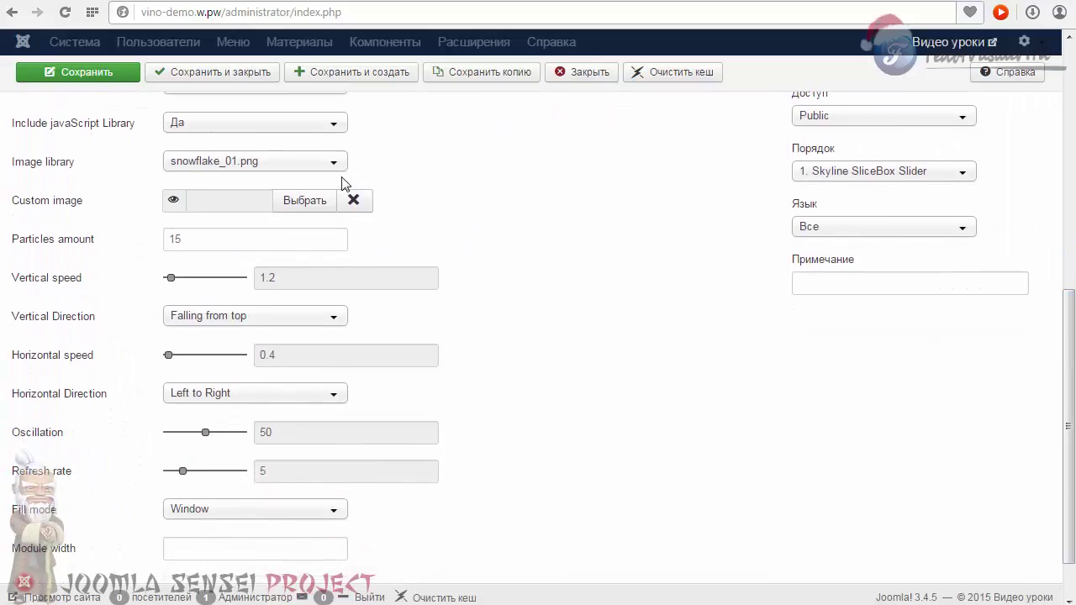
left_click(336, 165)
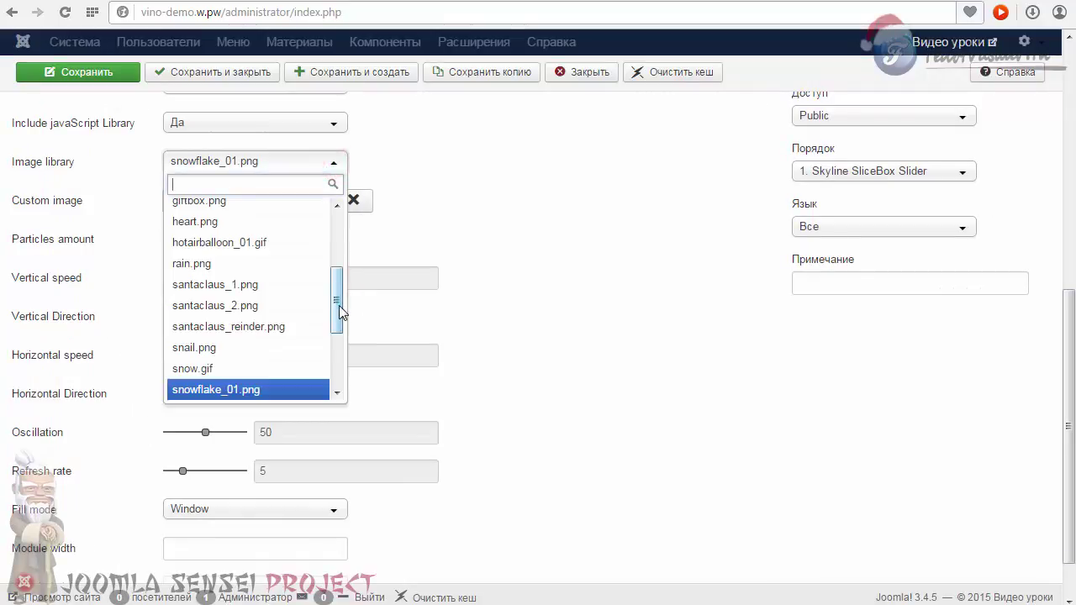
scroll(339, 306, "up", 3)
left_click(182, 208)
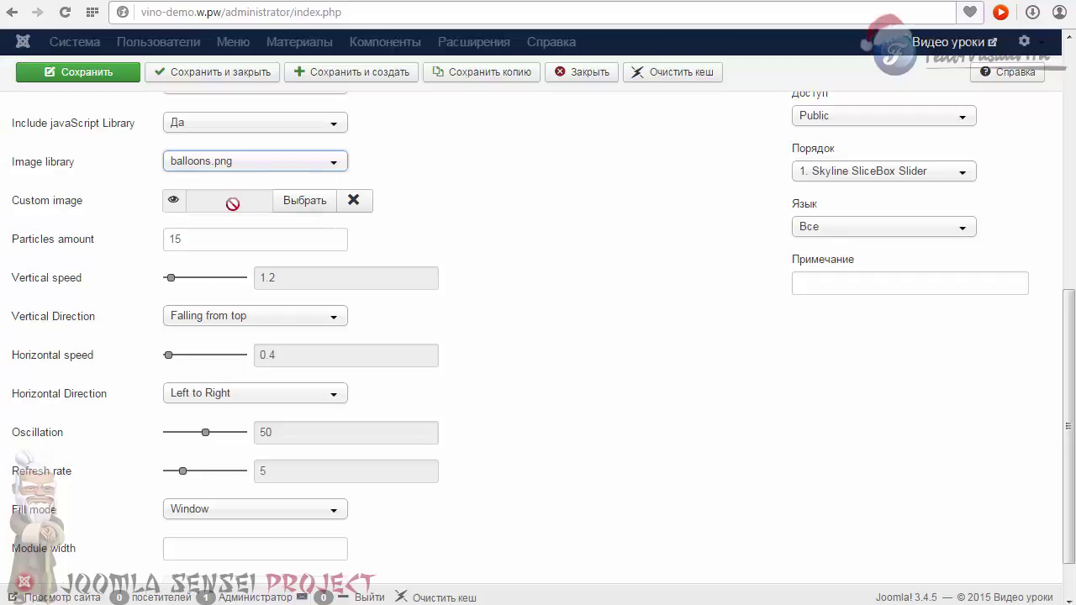
left_click_drag(96, 240, 27, 240)
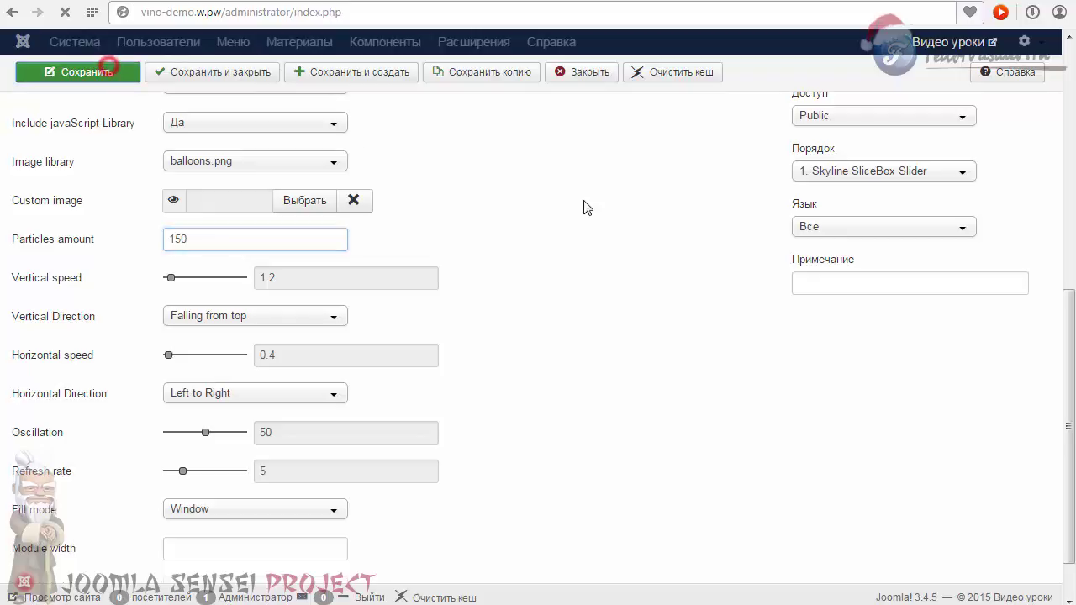
left_click(107, 67)
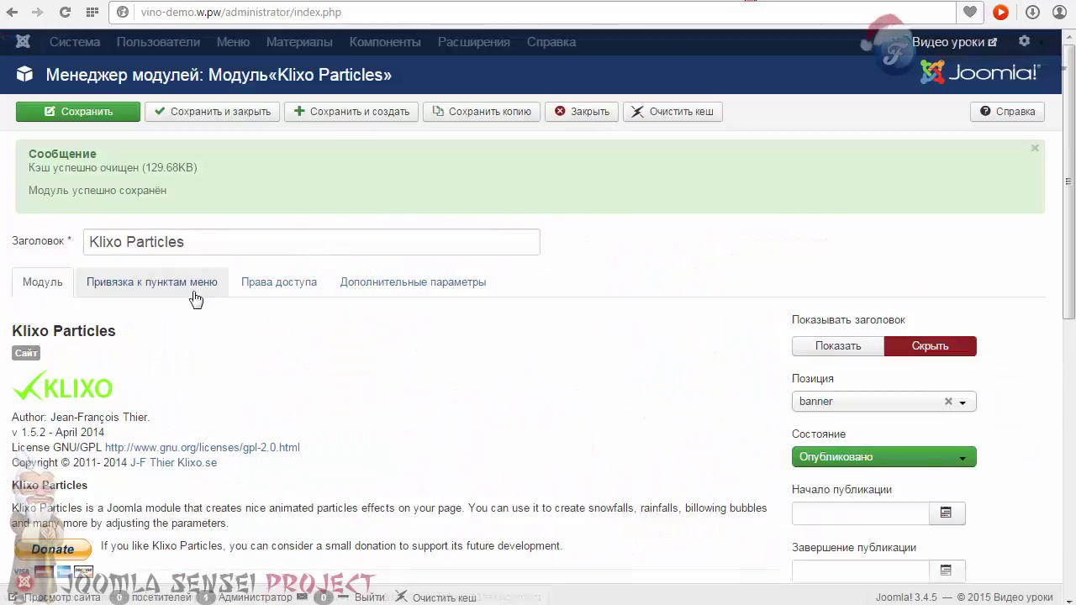
Change the module's Image library selection to bat.png.
scroll(279, 267, "down", 4)
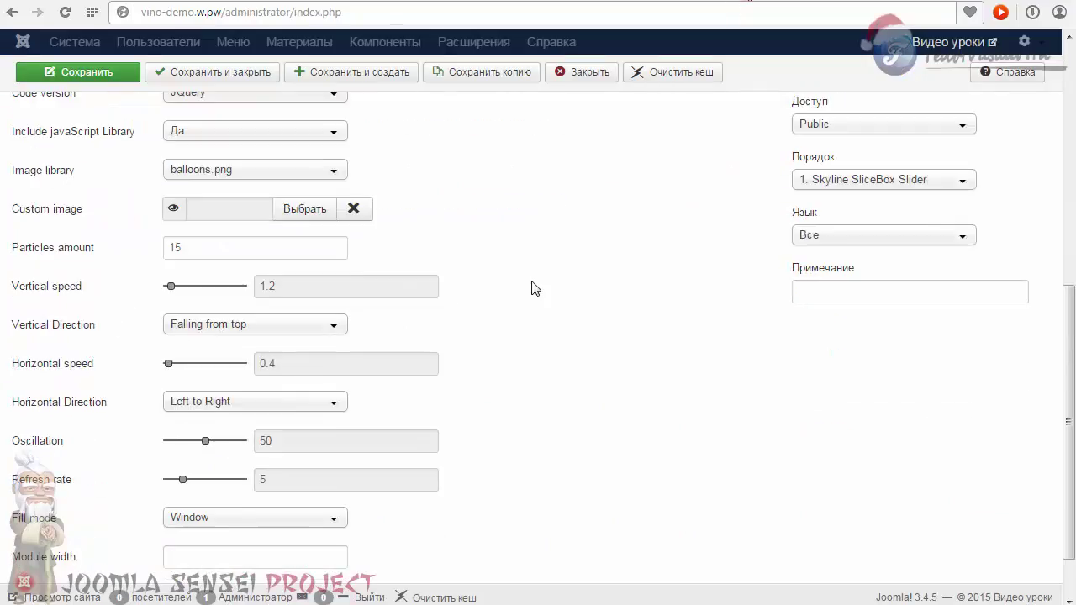
left_click(334, 171)
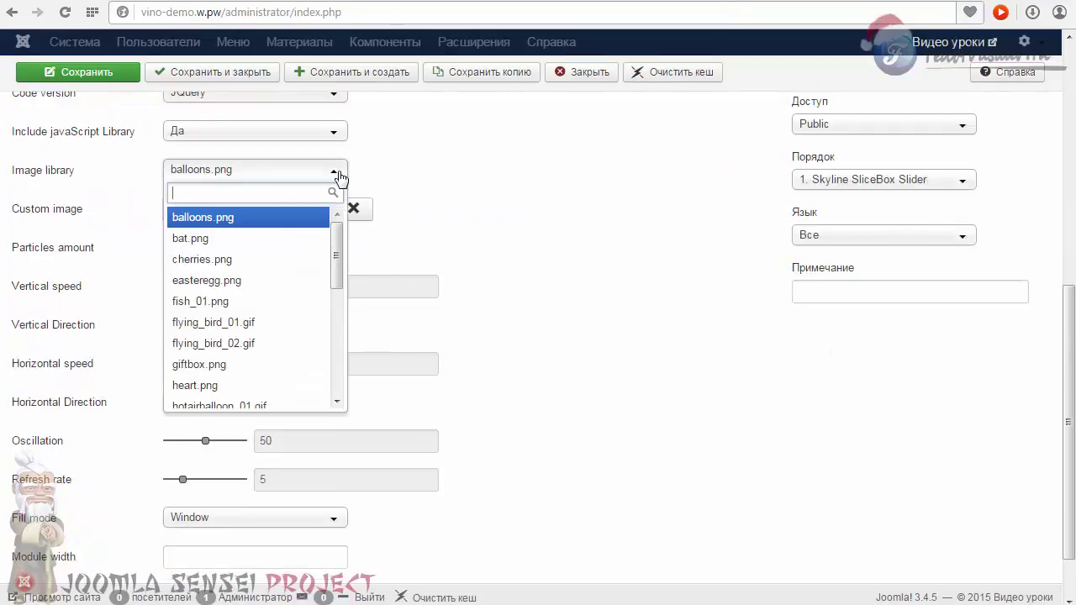
left_click(203, 241)
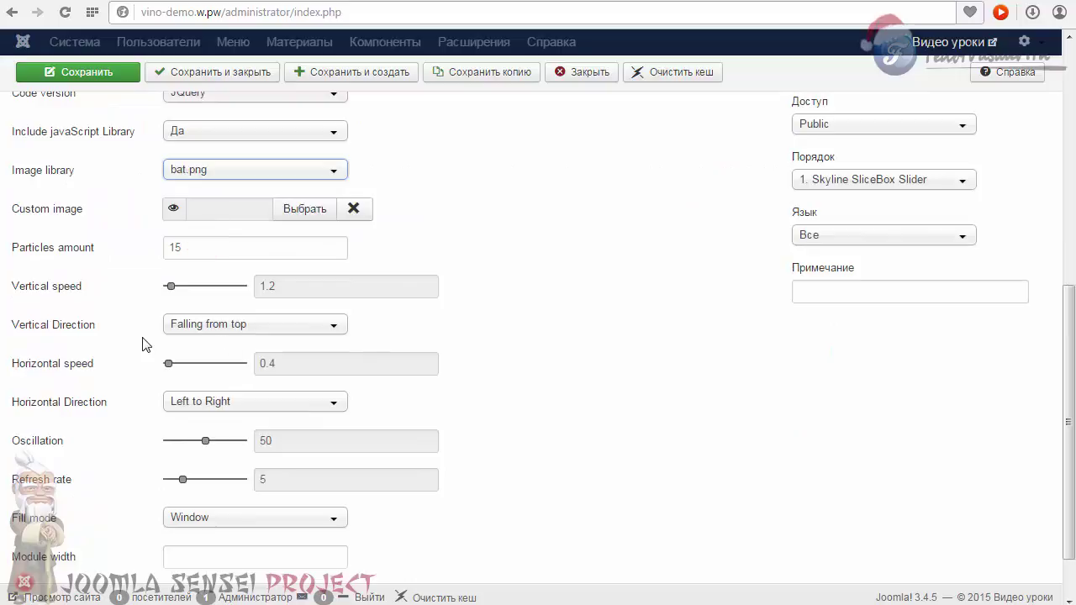
Set the particles' Vertical Direction to Raising from bottom, and reload the website's front page to preview the effect.
mouse_move(39, 297)
triple_click(87, 291)
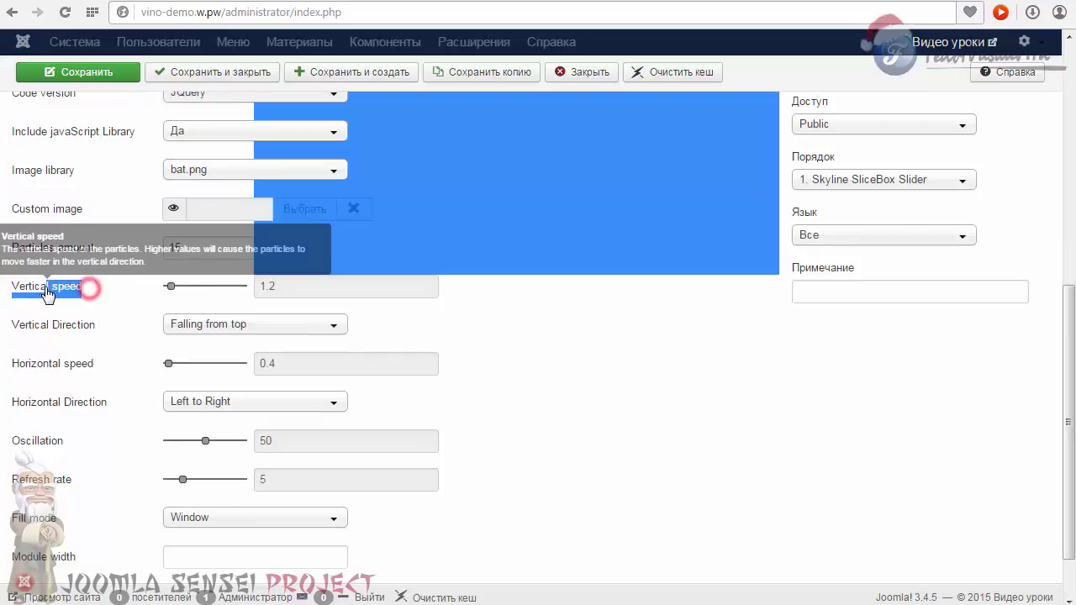
left_click(123, 300)
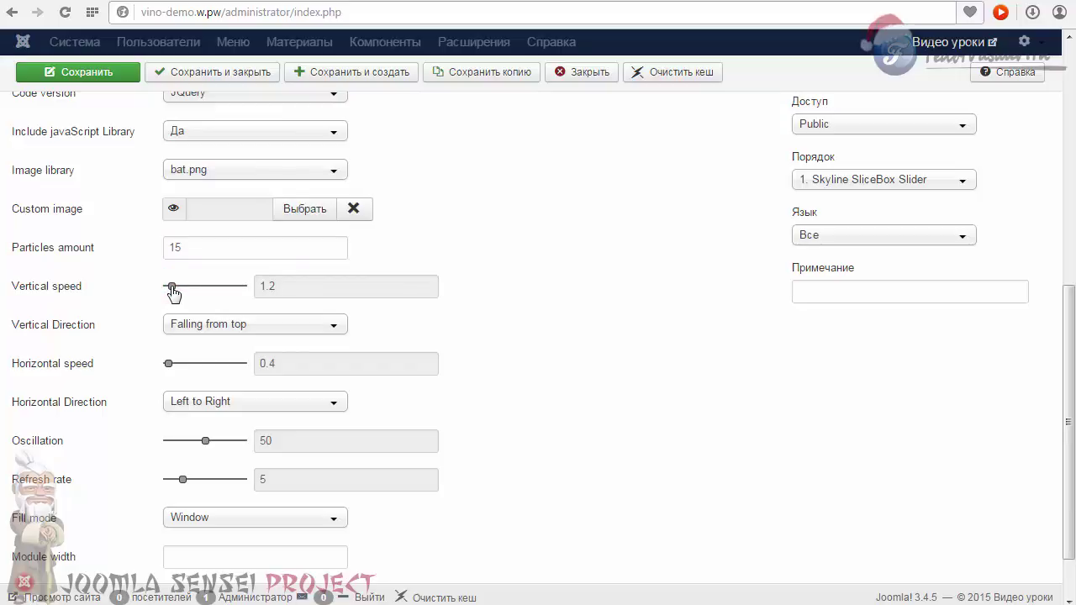
mouse_move(46, 330)
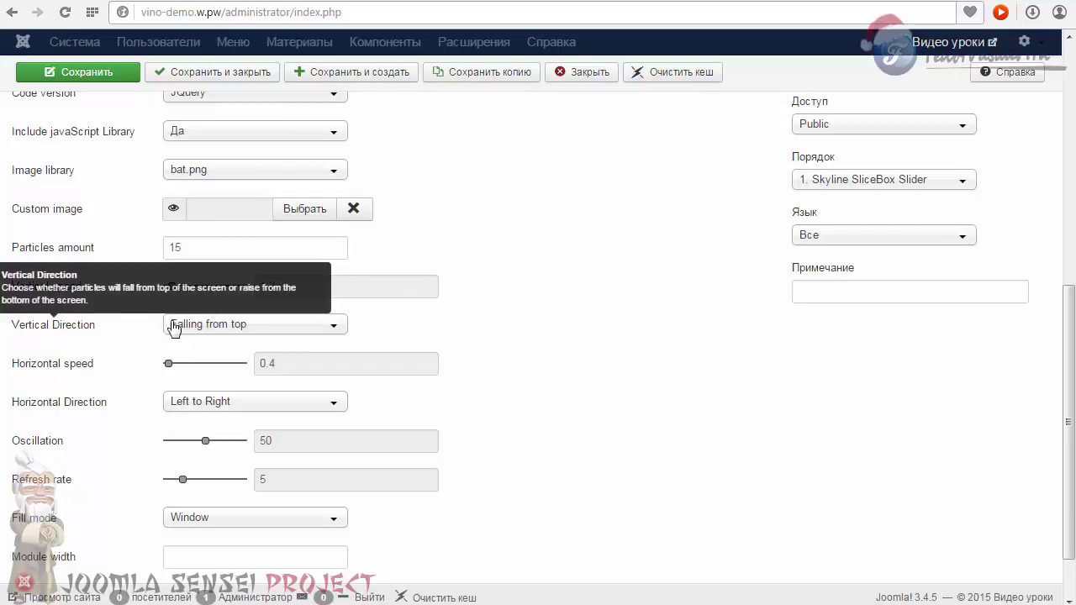
left_click(211, 324)
left_click(210, 323)
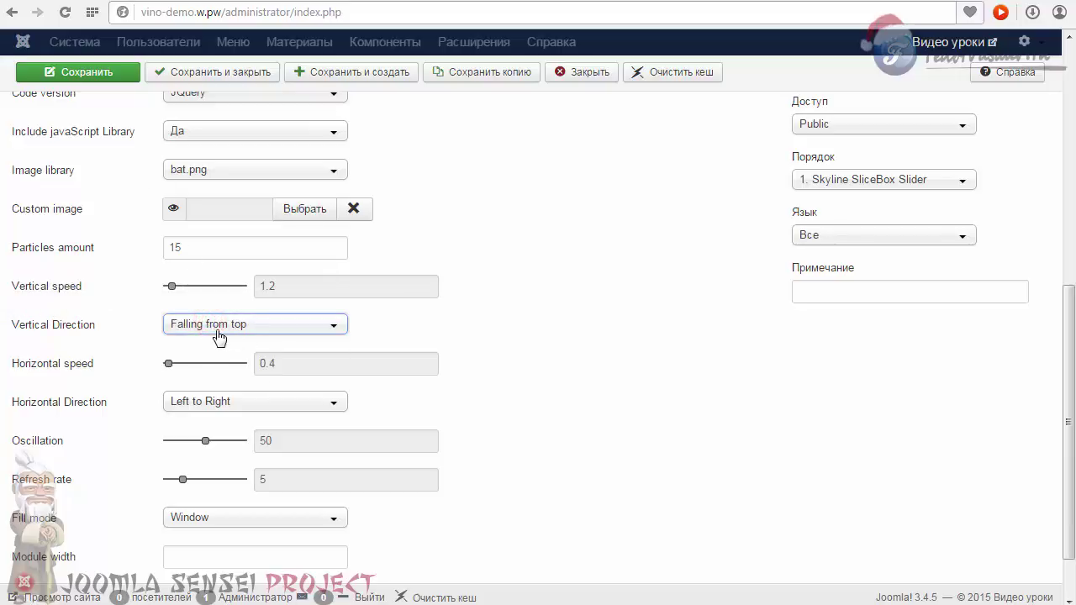
left_click(211, 328)
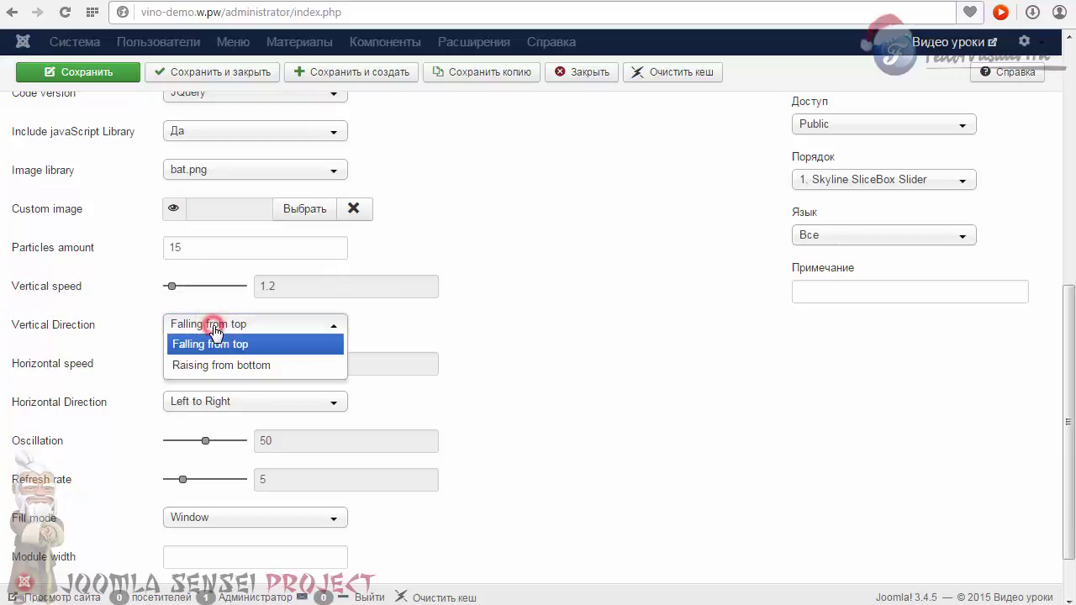
left_click(252, 366)
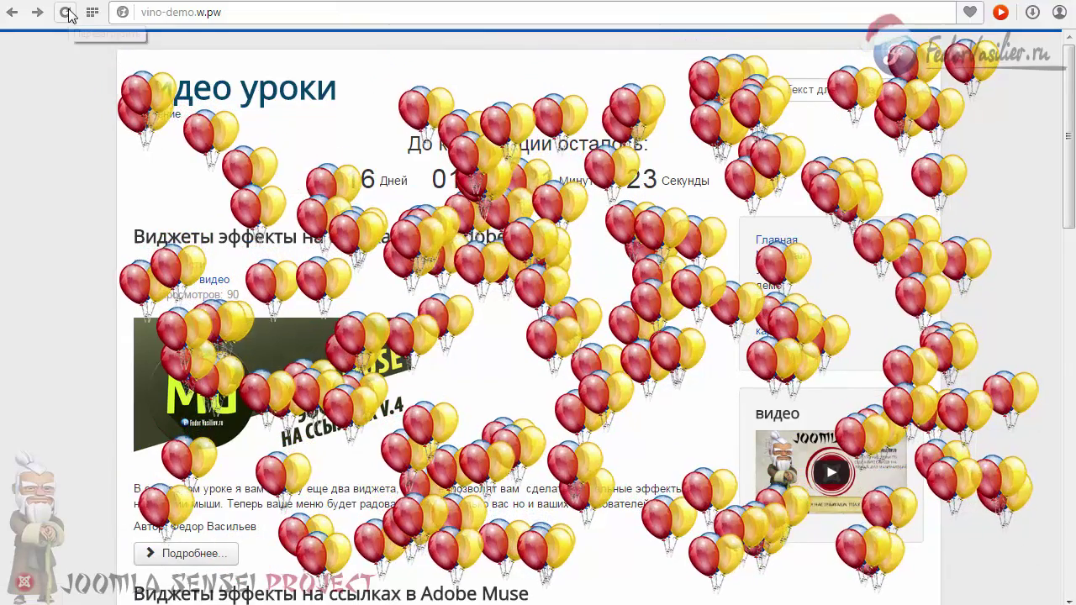
left_click(66, 14)
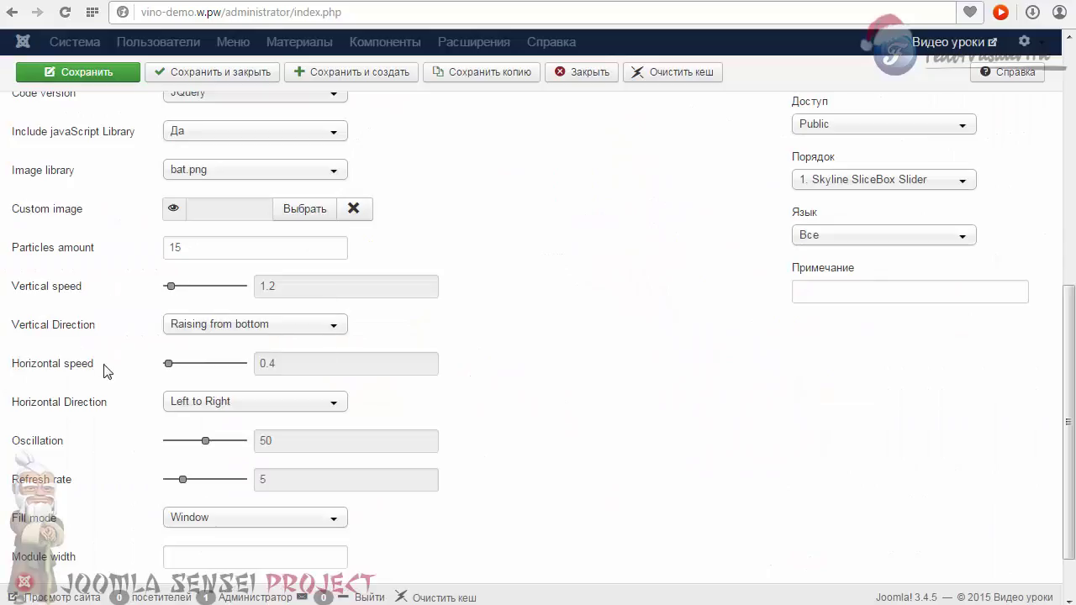
Examine the Horizontal speed, Horizontal Direction and Oscillation settings, with their descriptions and the available direction choices.
mouse_move(87, 368)
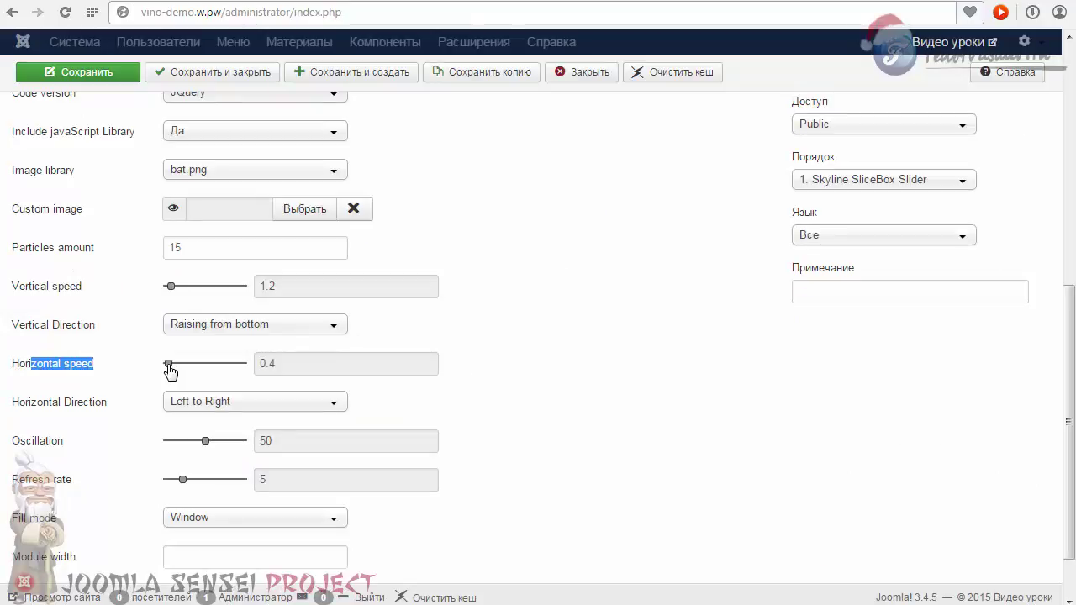
mouse_move(82, 410)
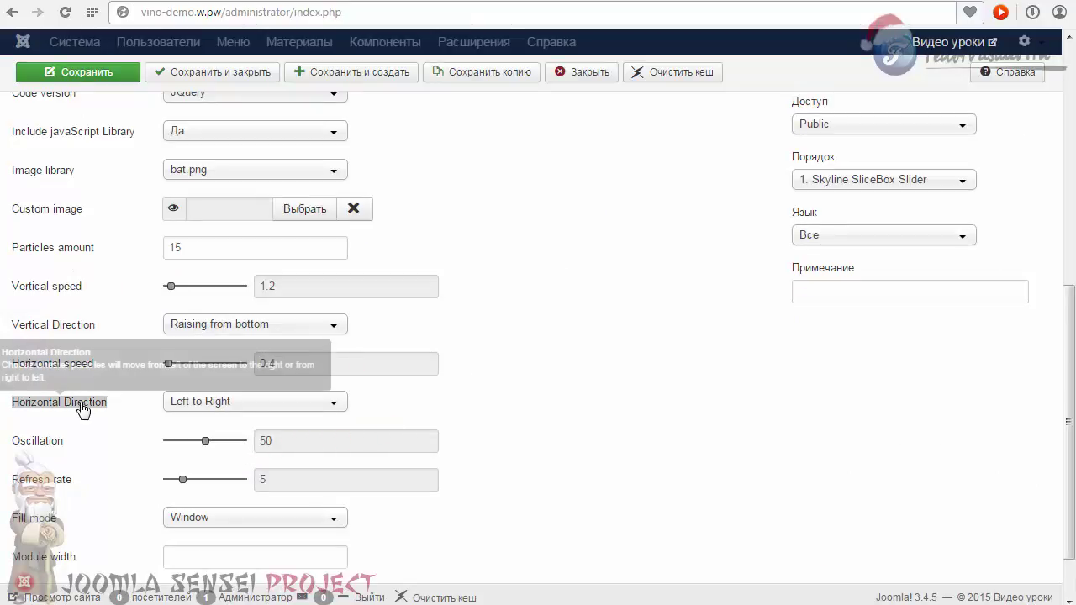
left_click(193, 403)
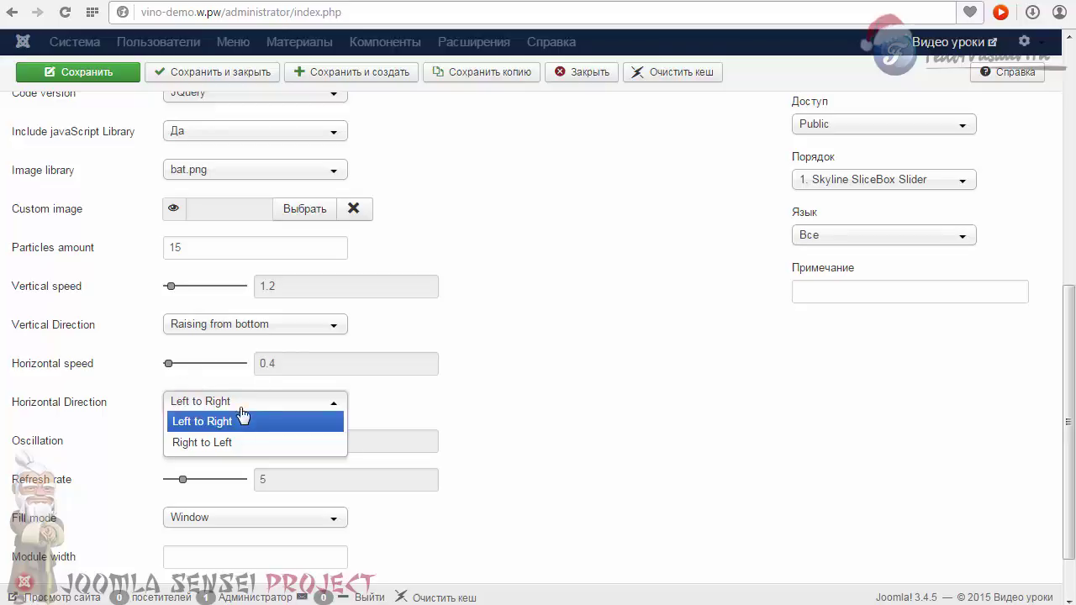
left_click(123, 392)
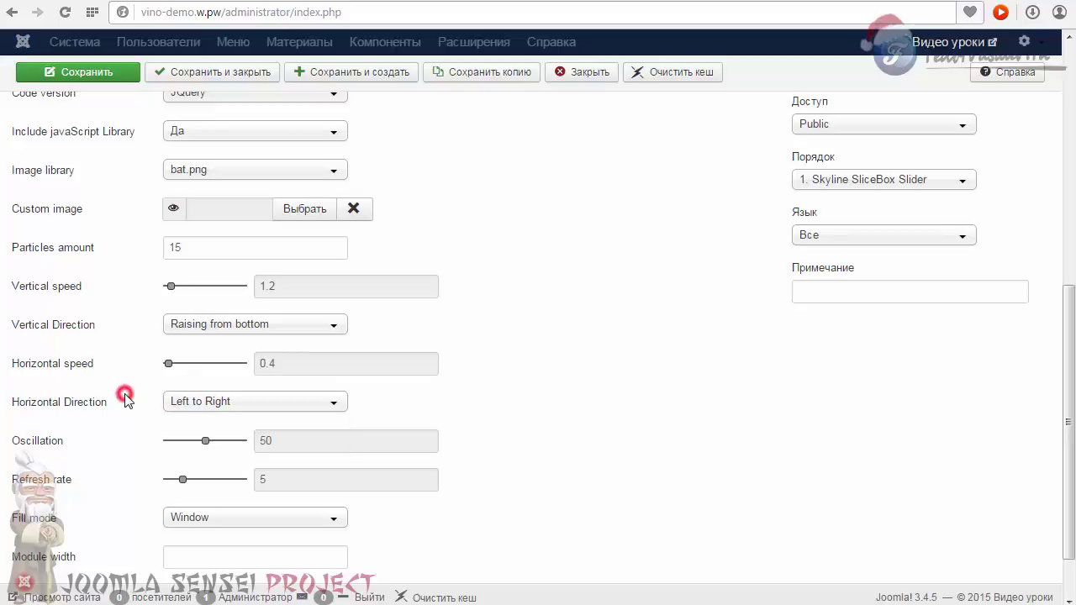
mouse_move(56, 445)
left_click_drag(32, 441, 66, 441)
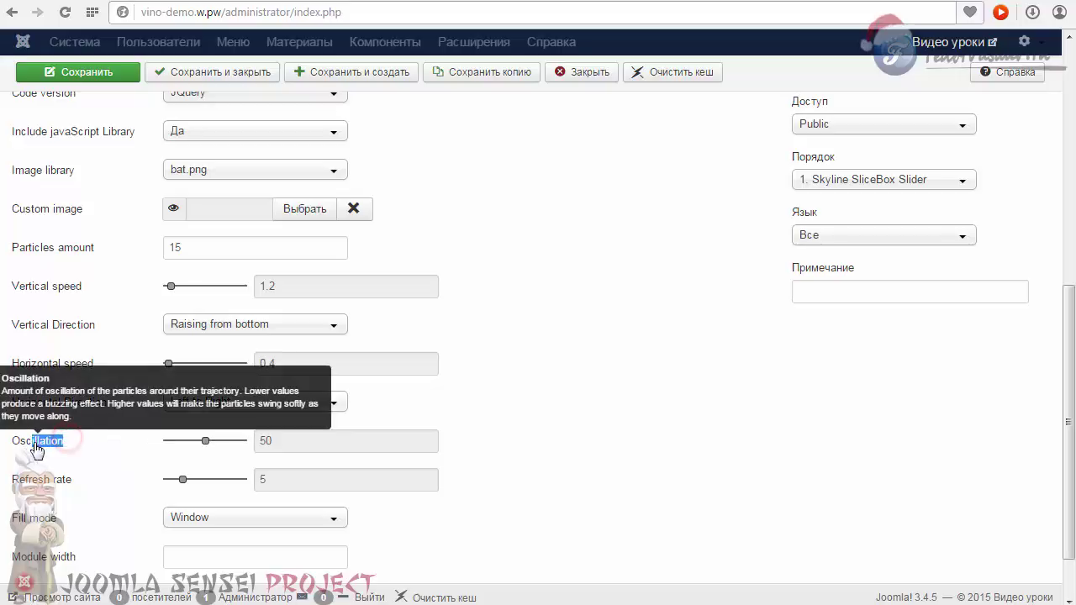
Examine the descriptions of the Oscillation, Refresh rate and Fill mode settings.
left_click_drag(207, 447, 211, 447)
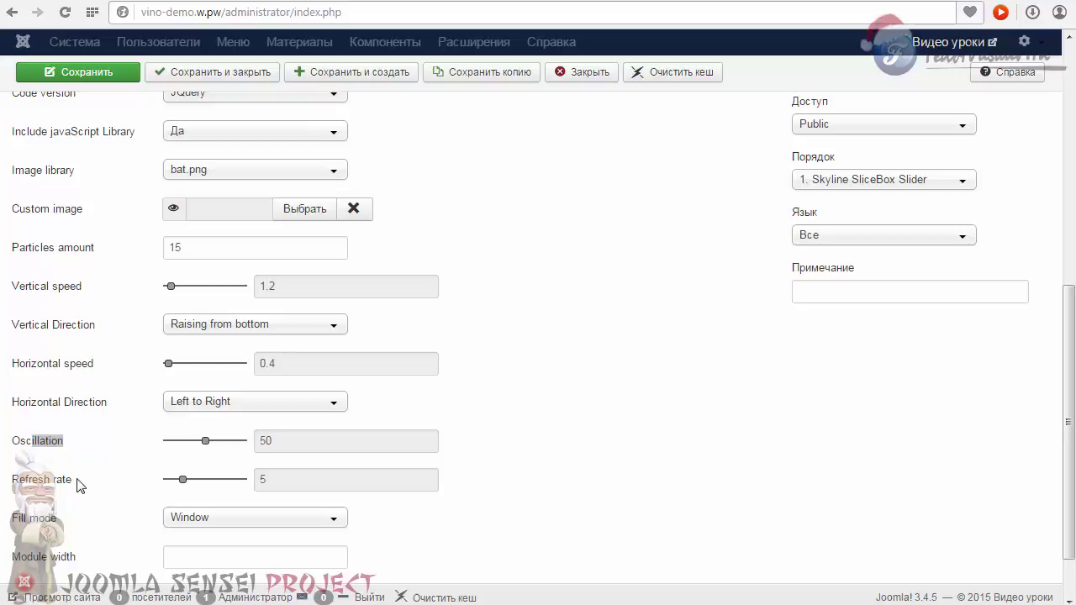
left_click_drag(77, 480, 32, 487)
scroll(64, 496, "down", 1)
left_click_drag(57, 447, 21, 454)
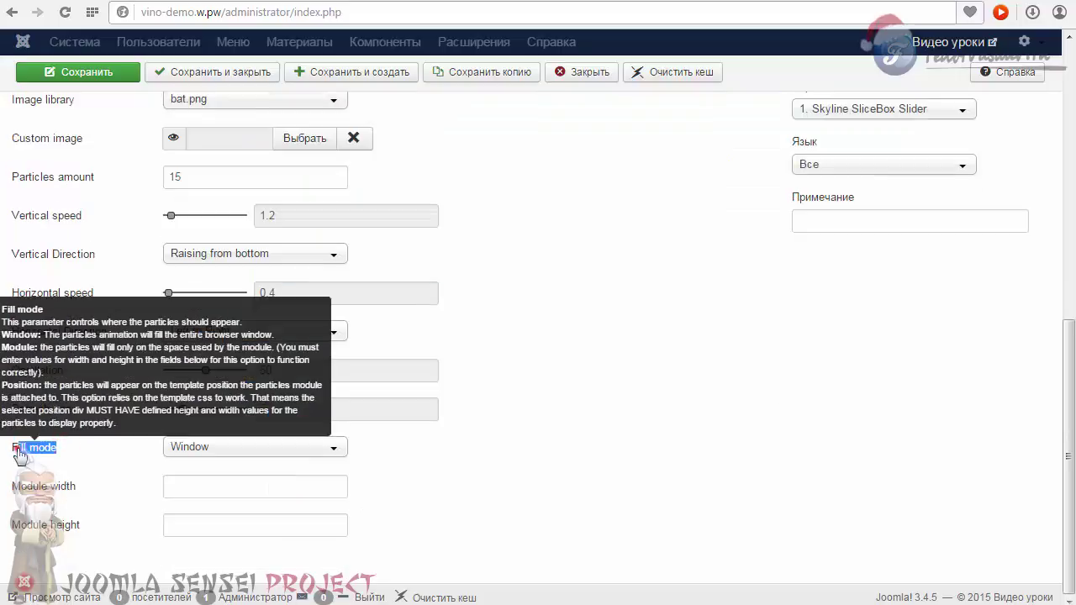
left_click(84, 449)
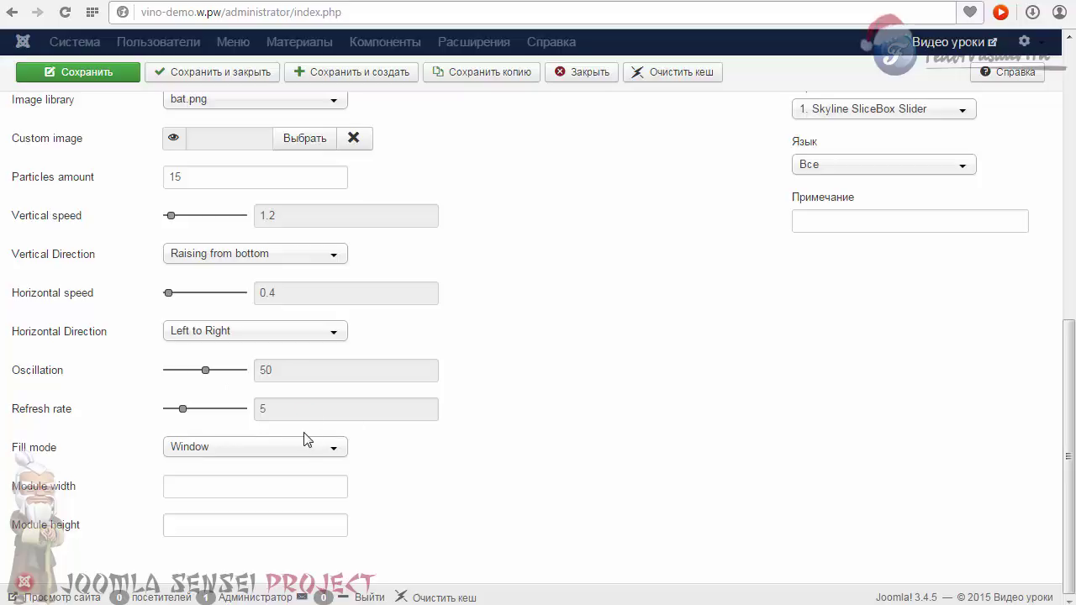
Set the particles' Fill mode to Position and save the module.
left_click(318, 450)
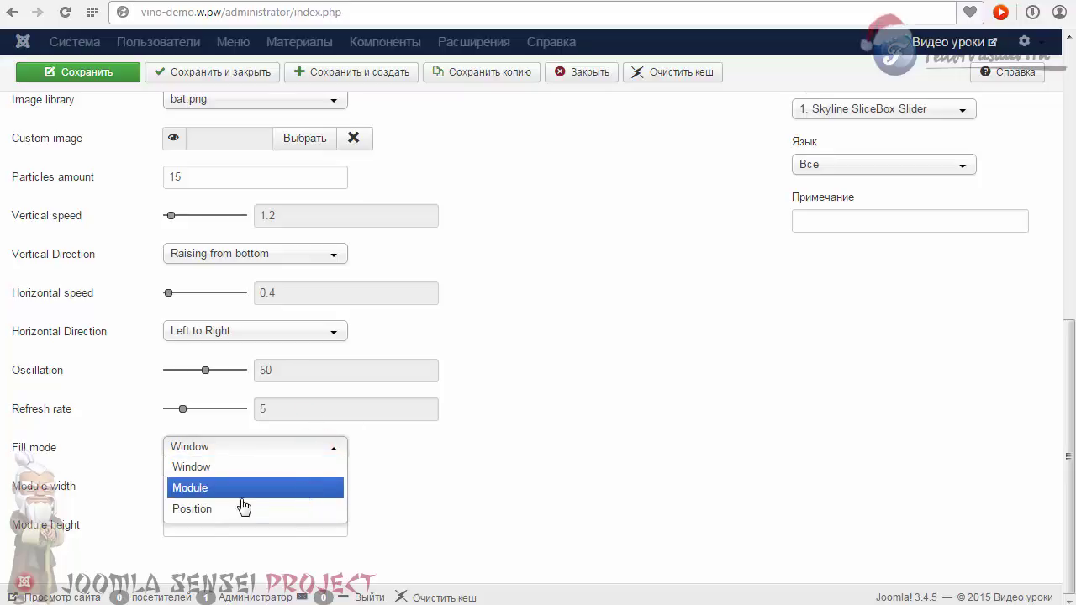
left_click(183, 508)
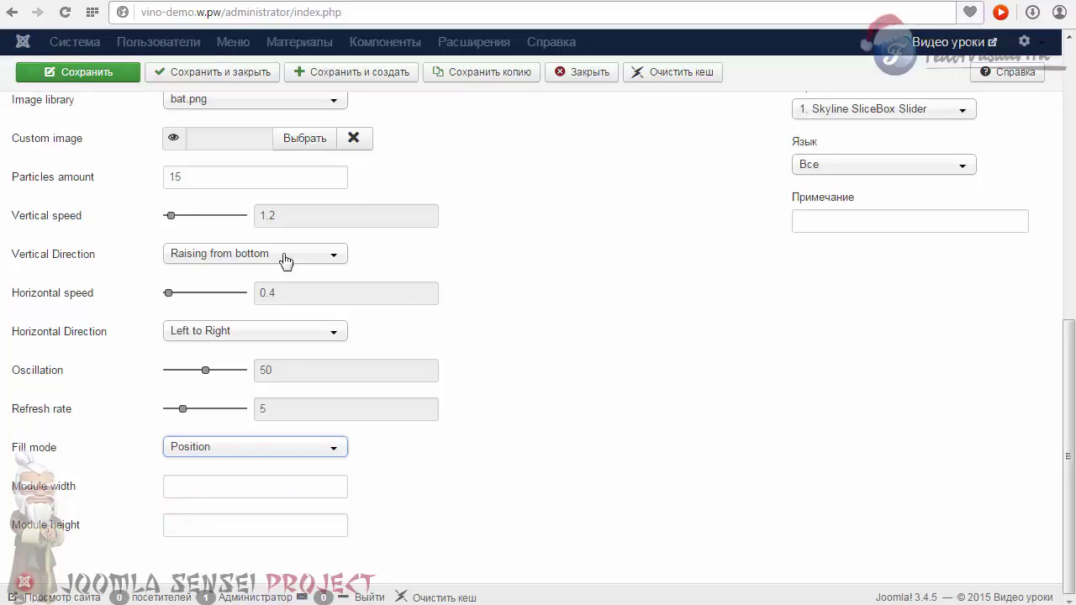
scroll(519, 328, "up", 1)
left_click(84, 73)
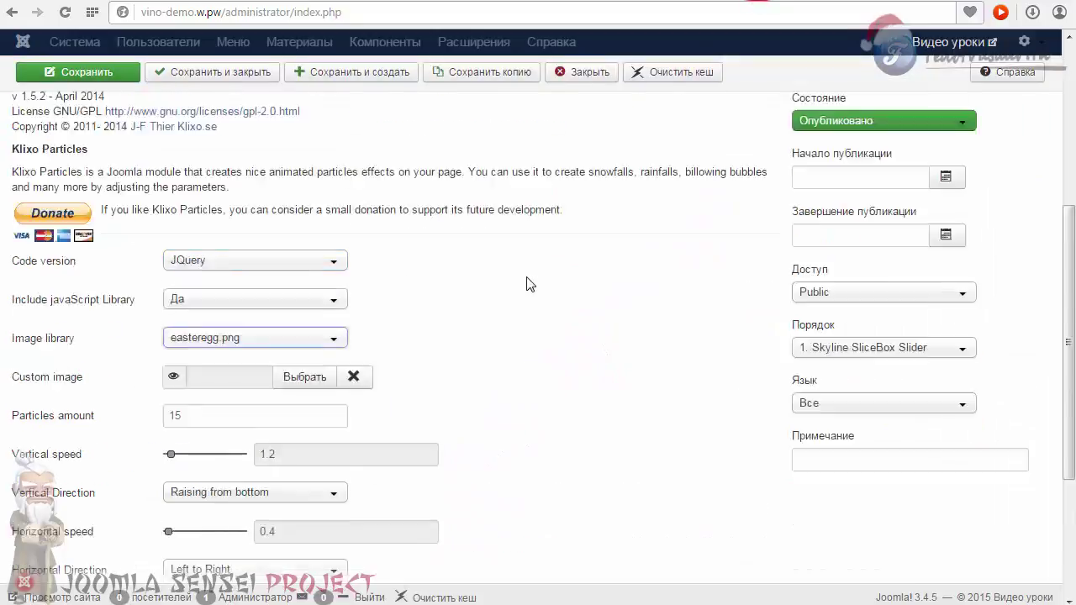
Set Fill mode to Module with a Module width of 300 and a Module height of 300, and save the module.
scroll(530, 283, "down", 4)
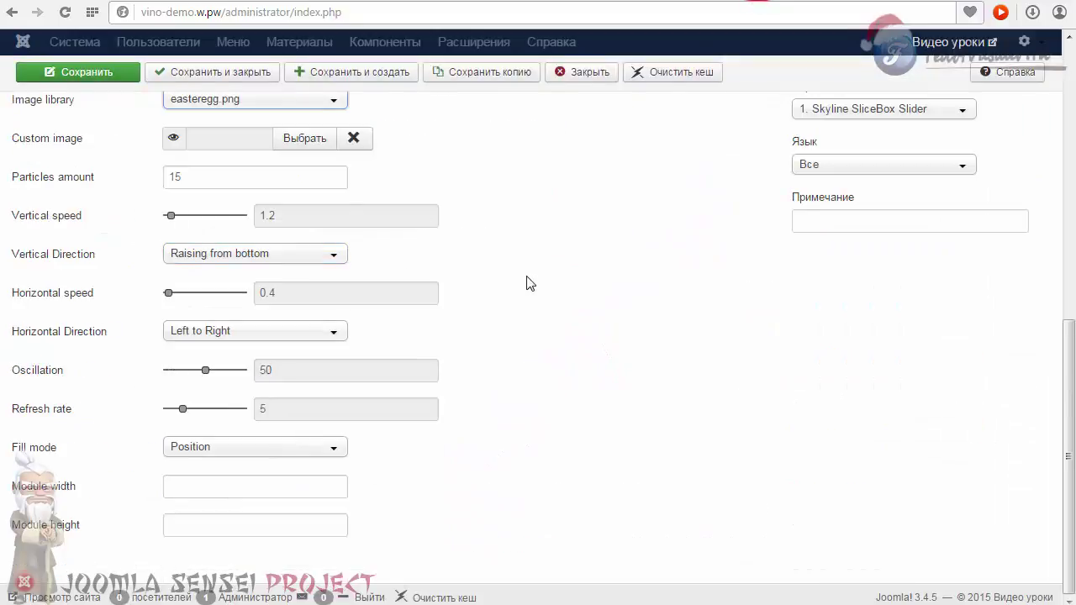
left_click(201, 447)
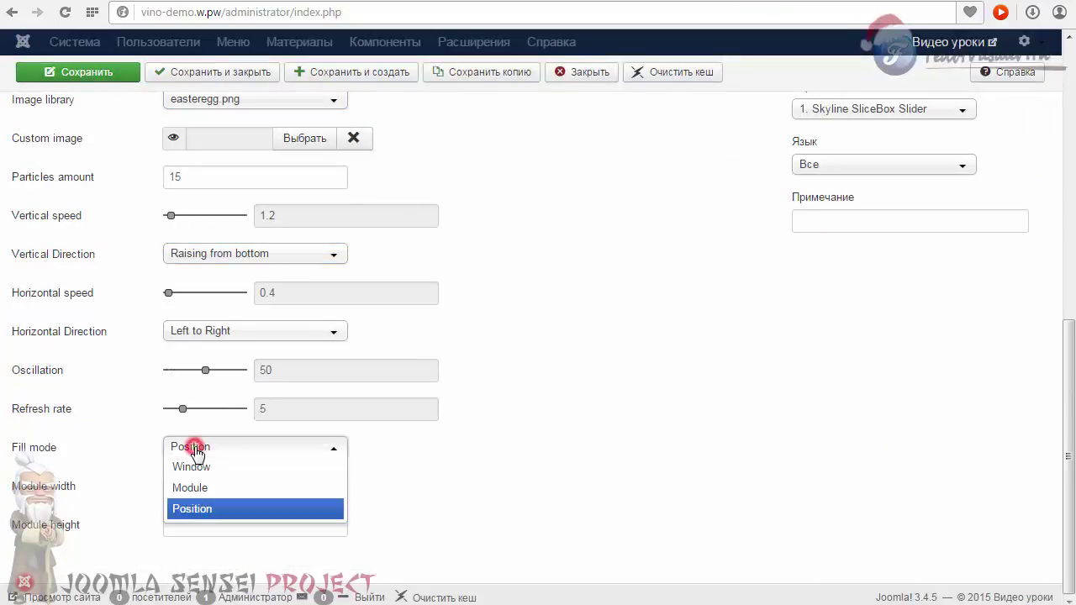
left_click(203, 489)
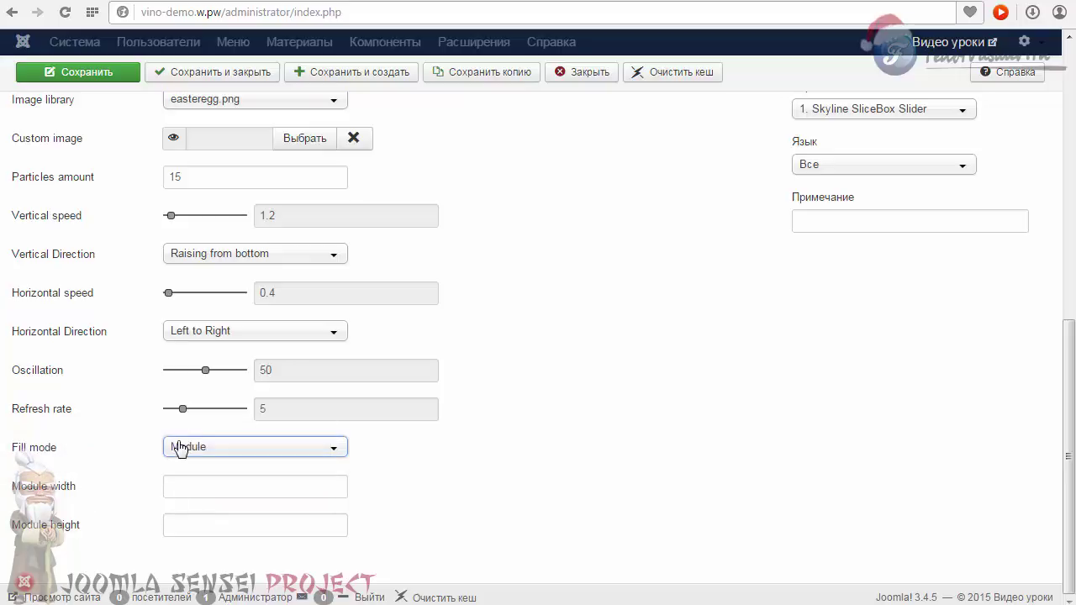
left_click(184, 492)
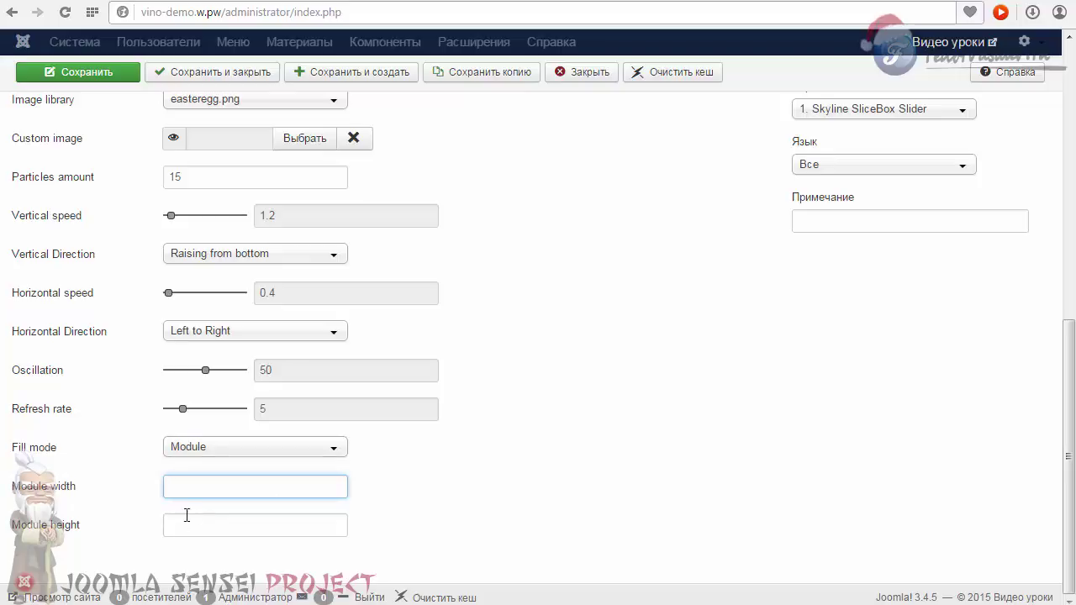
left_click(193, 487)
type("300")
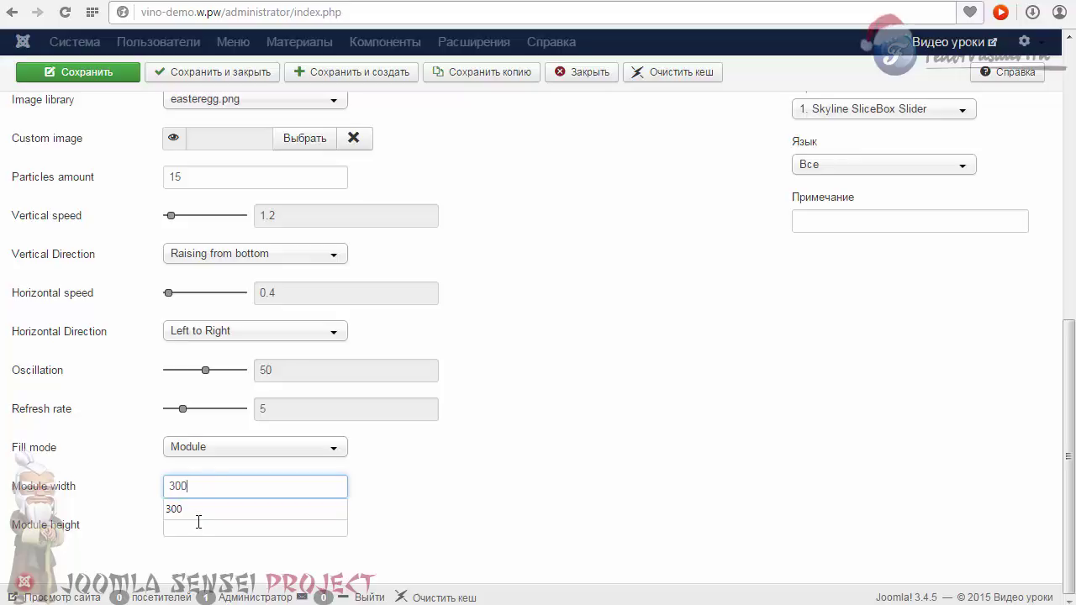
left_click(199, 527)
left_click(201, 529)
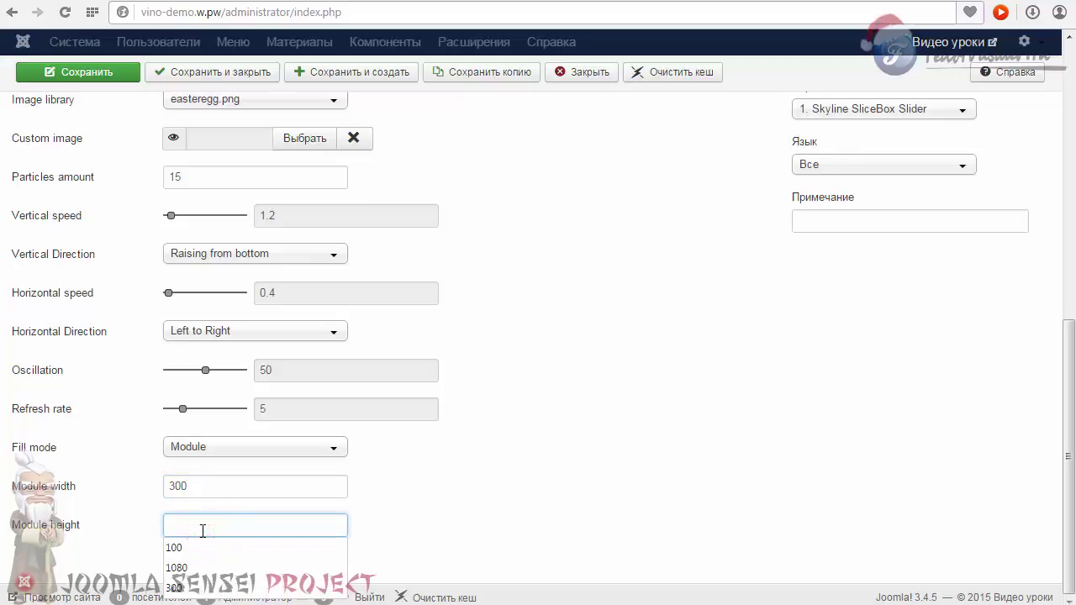
left_click(177, 588)
left_click(107, 83)
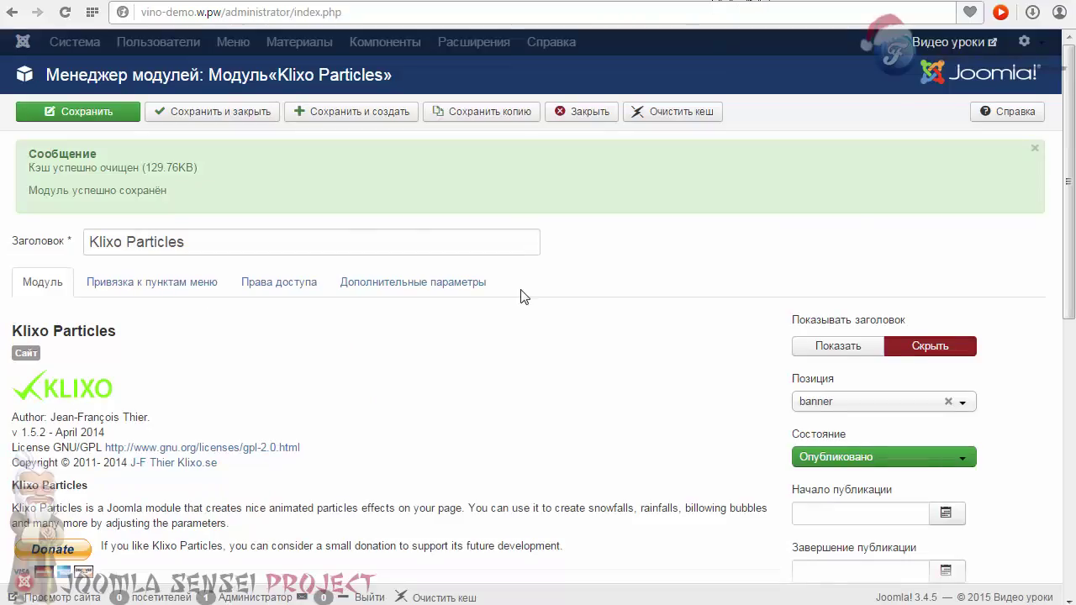
Switch the particles' Fill mode back to Window.
scroll(521, 298, "down", 5)
scroll(530, 306, "down", 2)
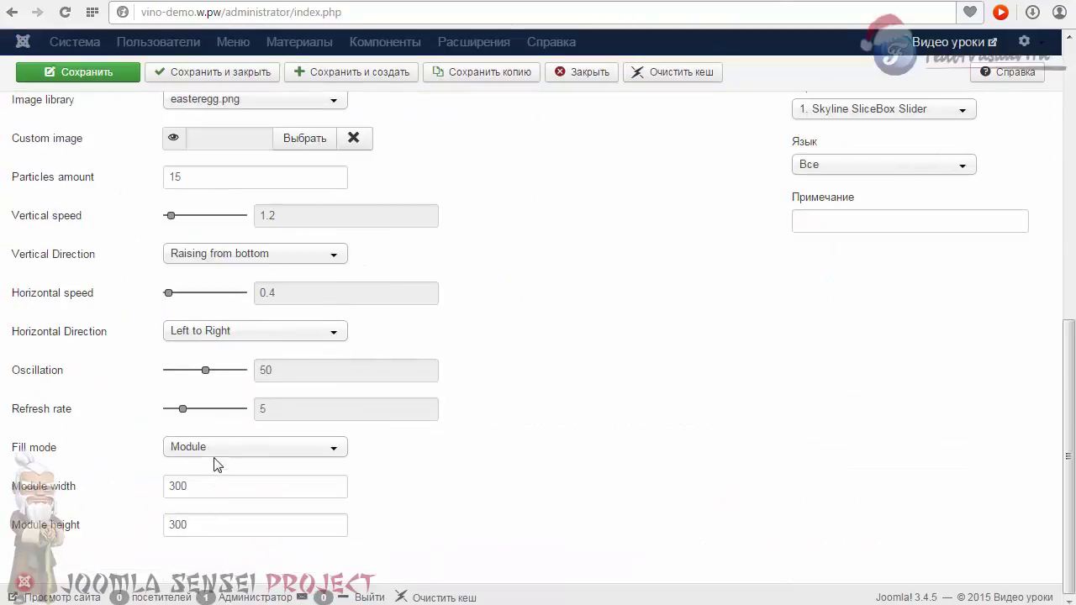
left_click(211, 452)
left_click(202, 466)
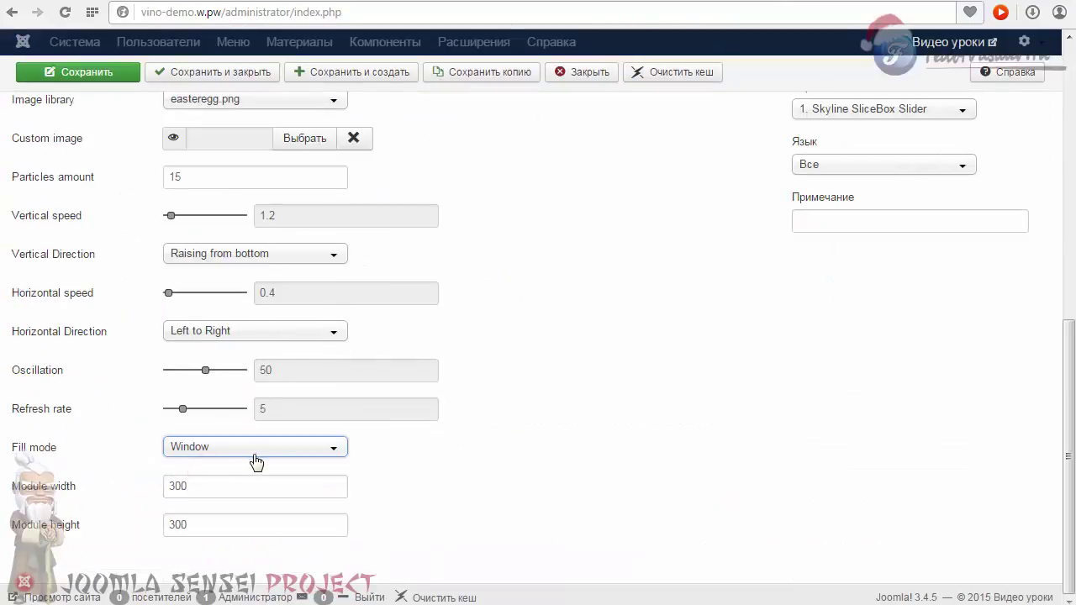
scroll(547, 408, "up", 3)
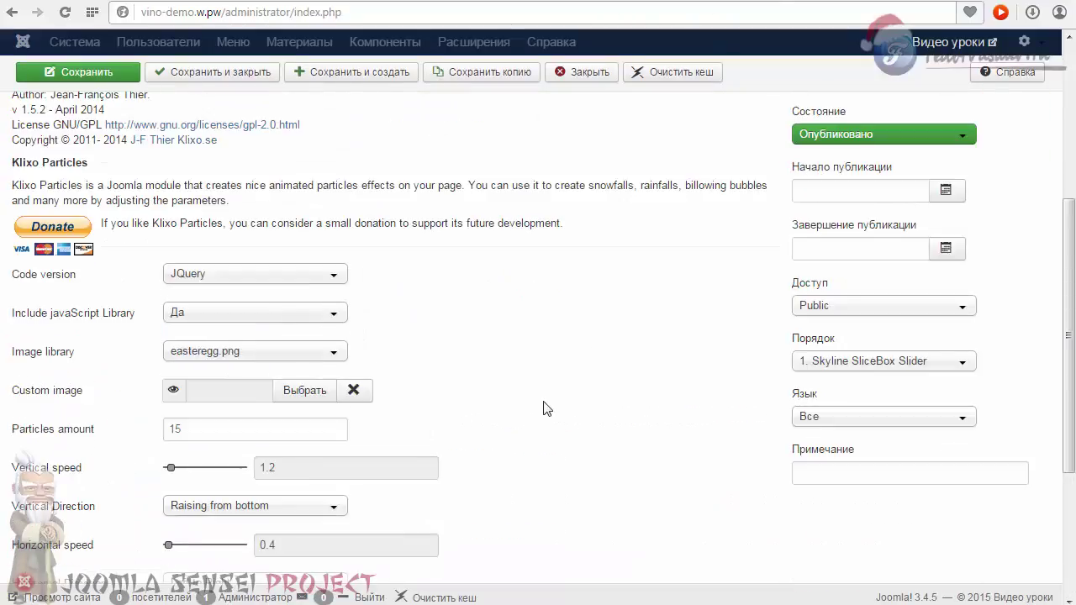
left_click(337, 361)
left_click_drag(337, 420, 388, 443)
left_click(453, 423)
Upload logo-2015-NG.png to the site's images and insert it as the module's Custom image.
left_click(306, 393)
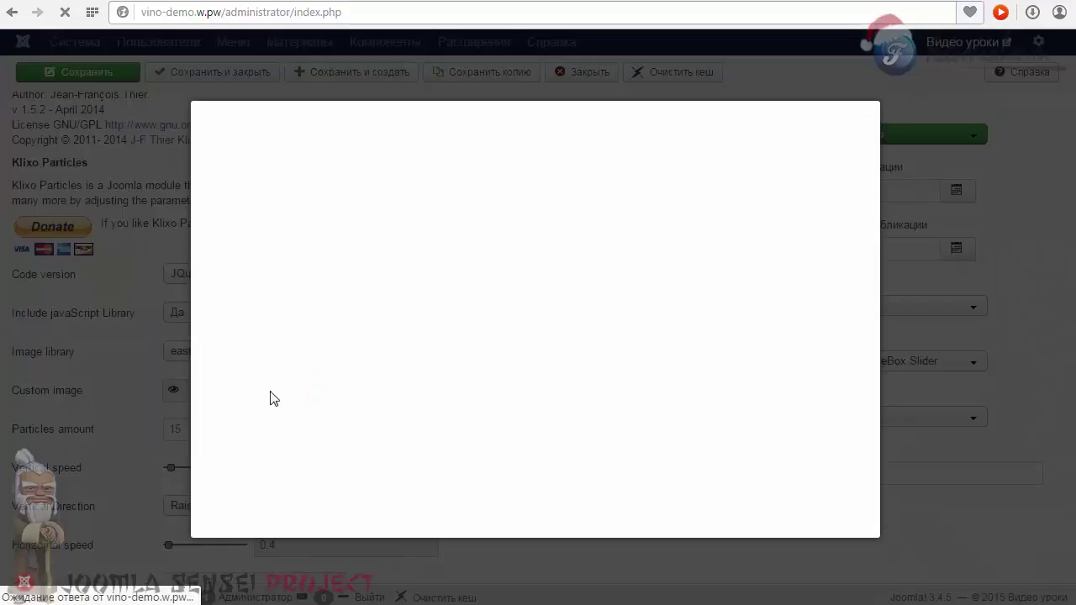
scroll(516, 463, "down", 2)
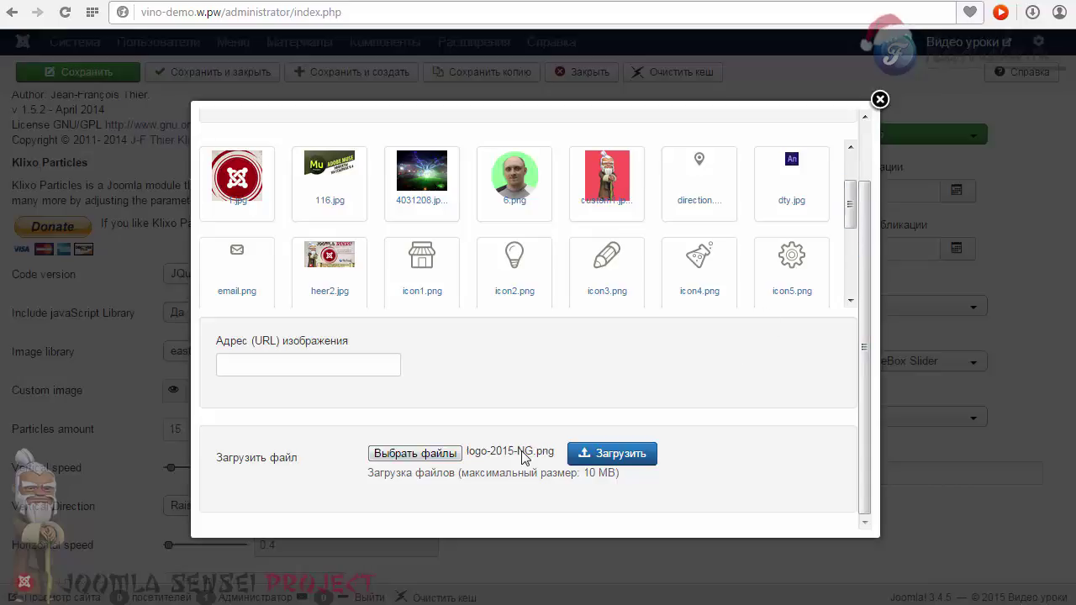
left_click(611, 454)
left_click(237, 324)
left_click(723, 205)
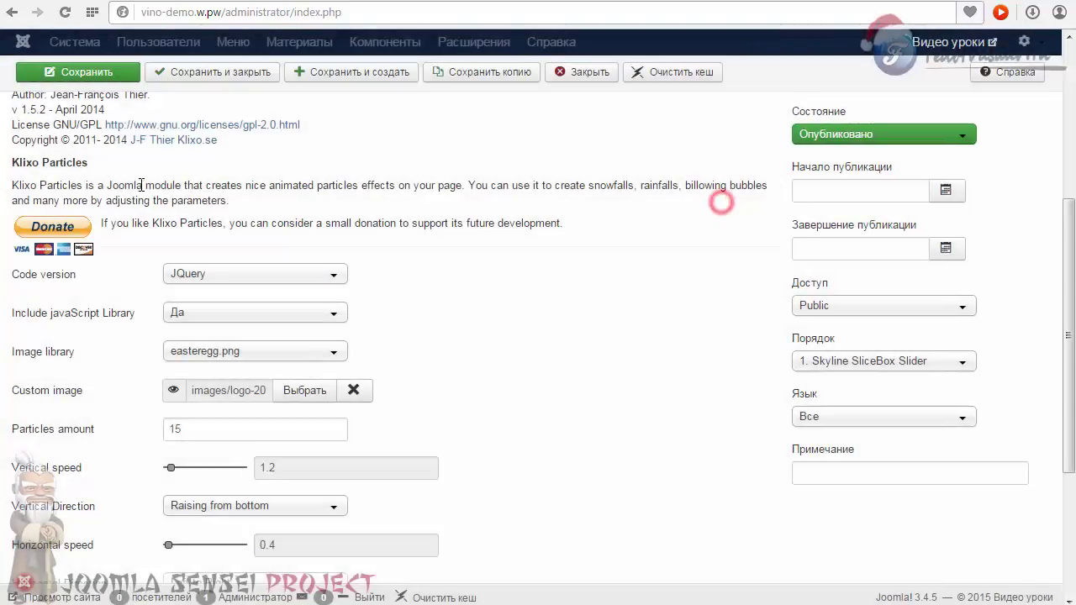
Save the module and reload the website's front page to preview the custom image particles.
left_click(77, 74)
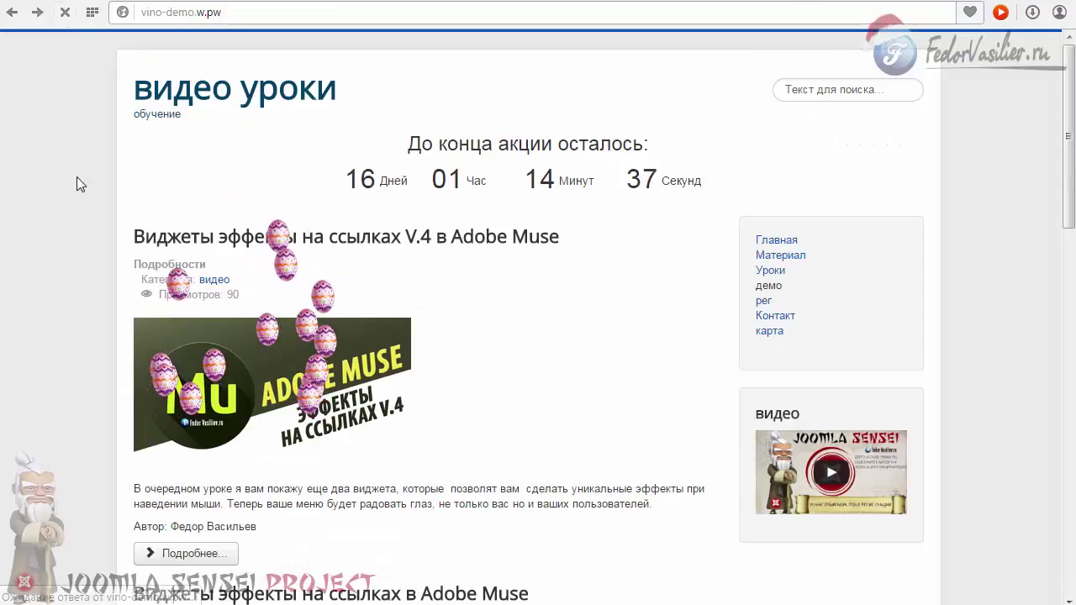
key("F5")
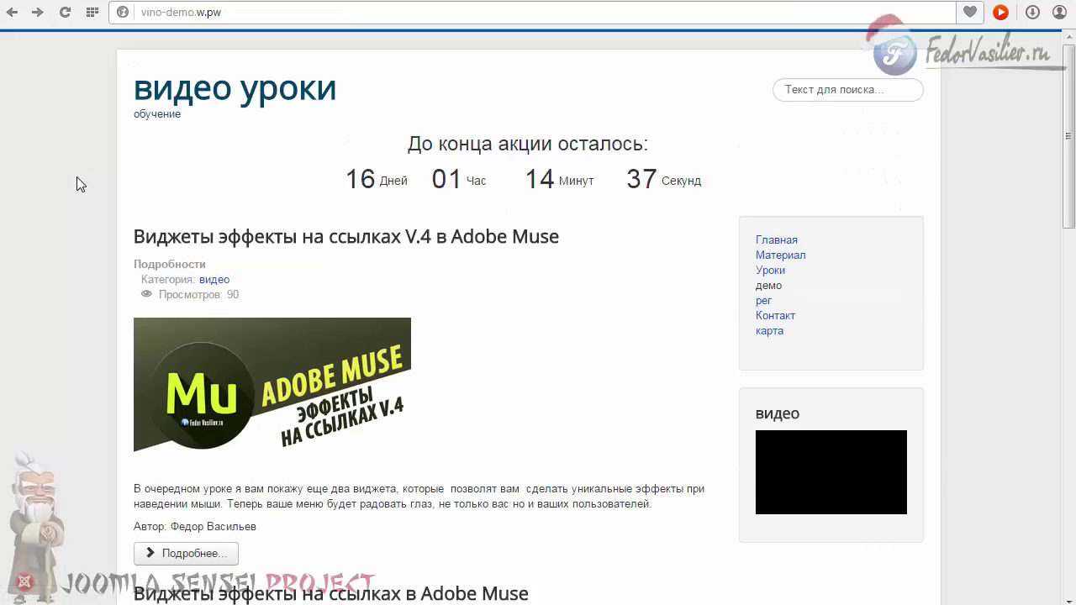